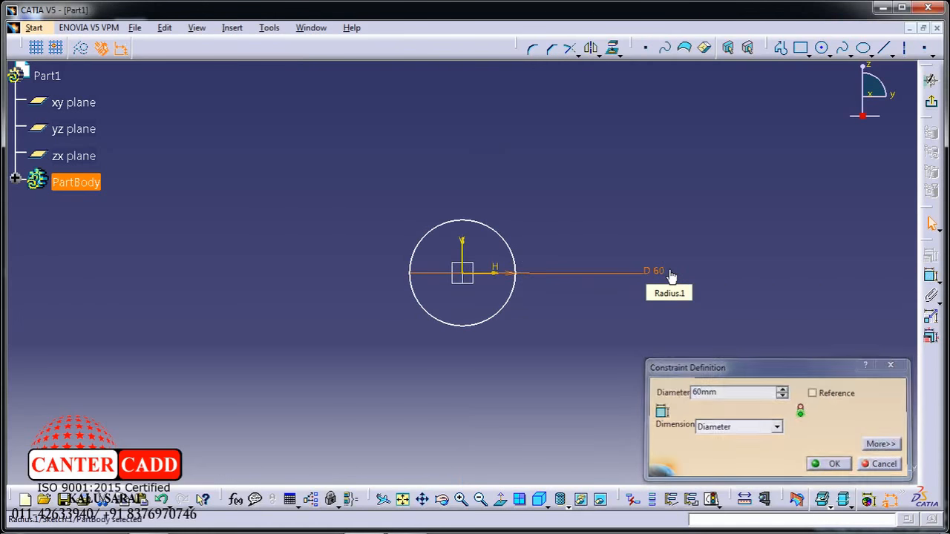
Set the circle's diameter to 60 mm and exit the sketch.
key("Return")
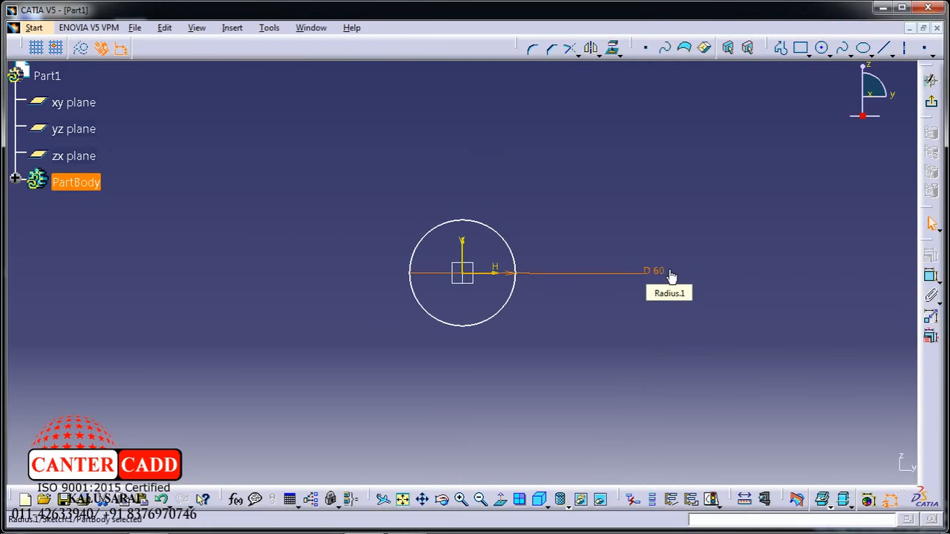
left_click(930, 102)
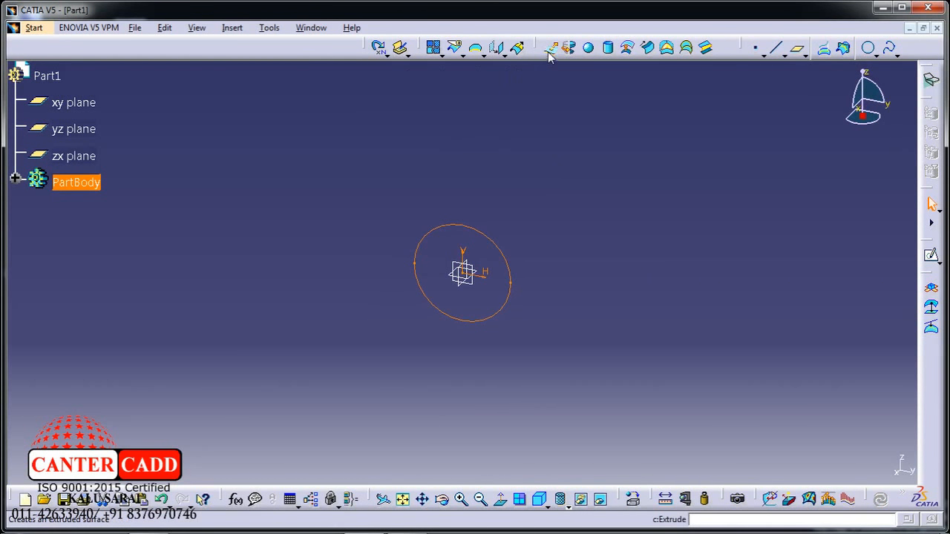
Extrude the 60 mm circle as a surface with a 20 mm limit normal to the sketch.
middle_click_drag(494, 349, 352, 341)
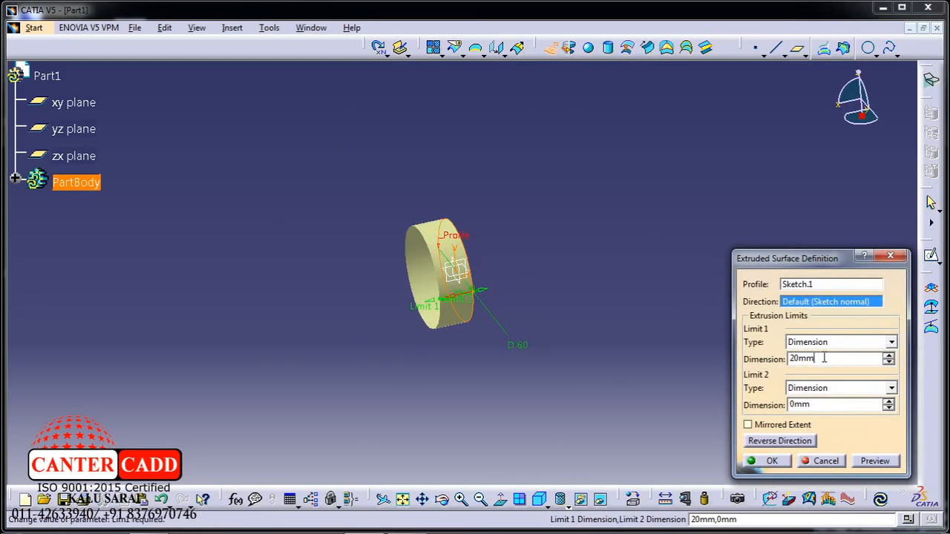
left_click_drag(822, 359, 773, 357)
type("20")
key("Return")
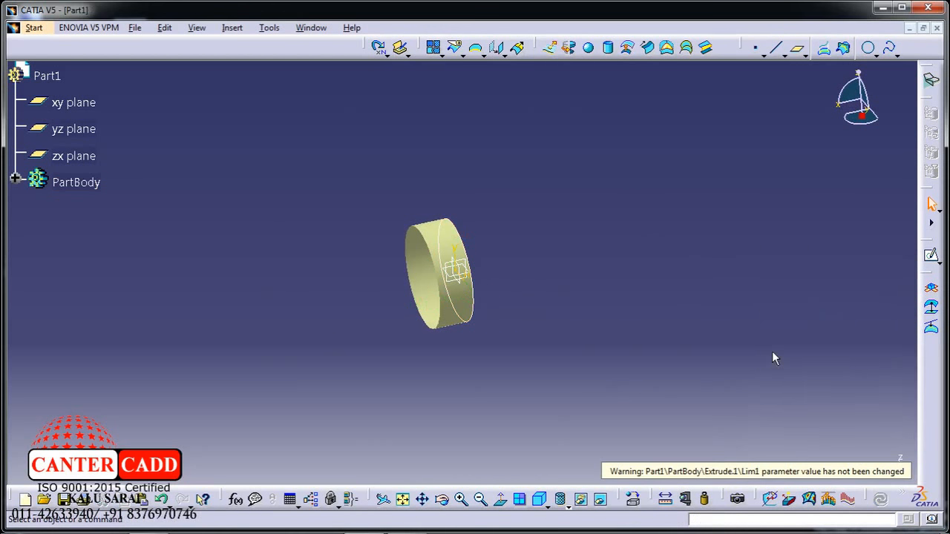
Edit the extruded surface to use a mirrored extent, extending 20 mm on both sides of the sketch.
double_click(470, 300)
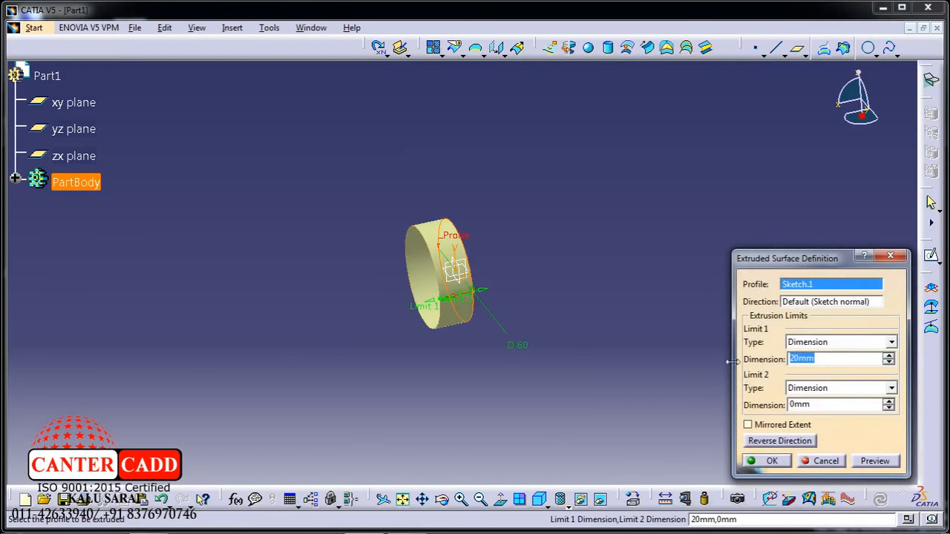
left_click(748, 425)
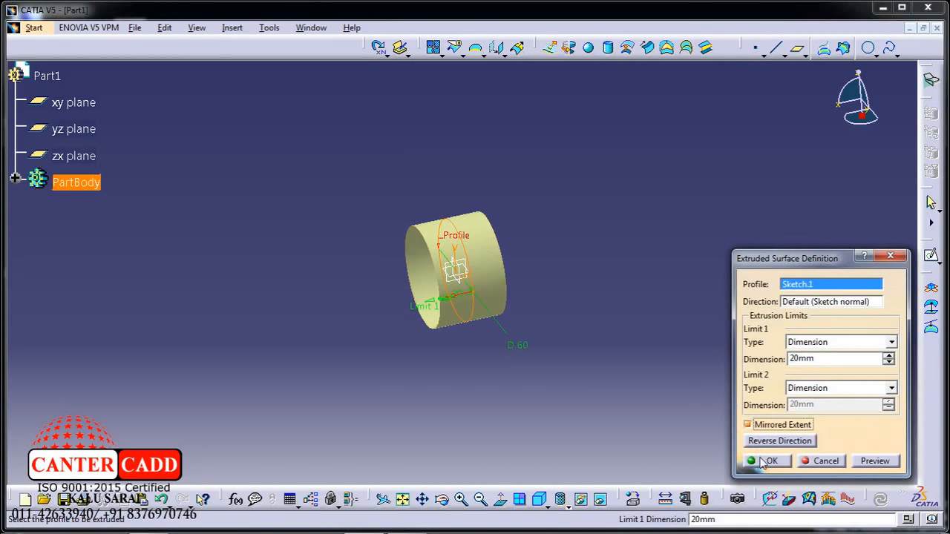
left_click(764, 461)
middle_click_drag(509, 335, 565, 150)
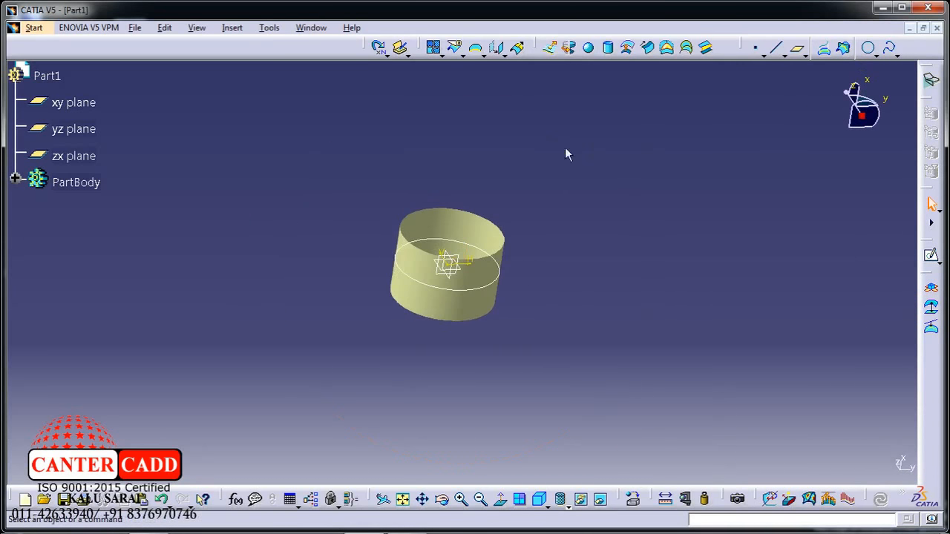
left_click(894, 56)
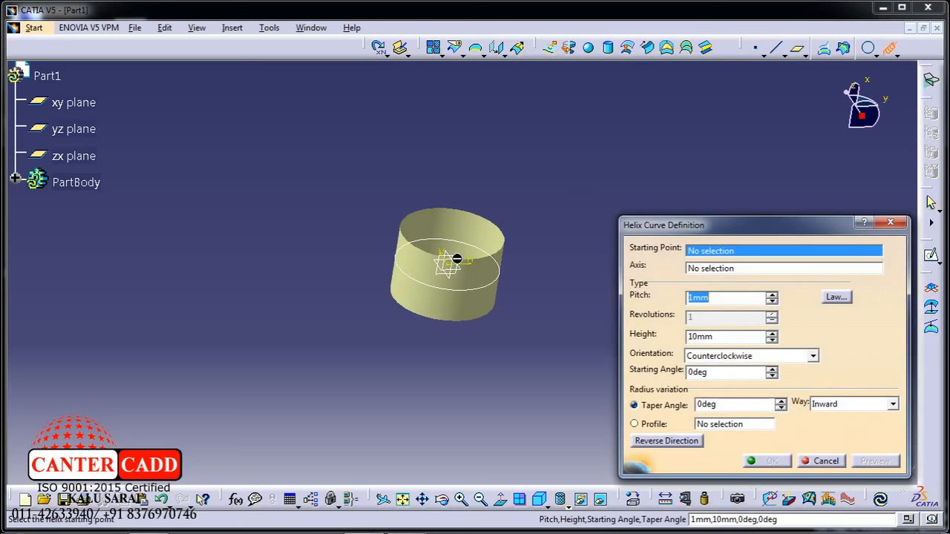
middle_click_drag(456, 259, 436, 341)
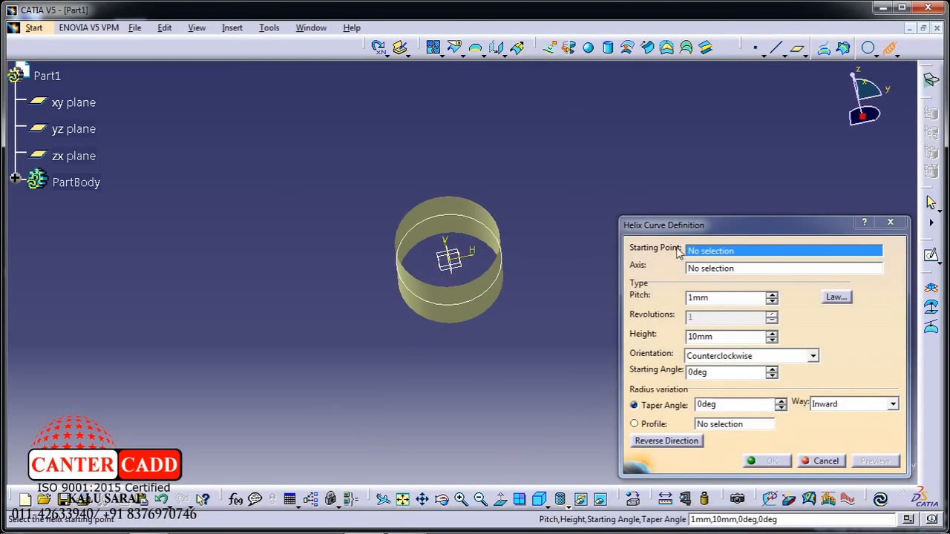
left_click(889, 223)
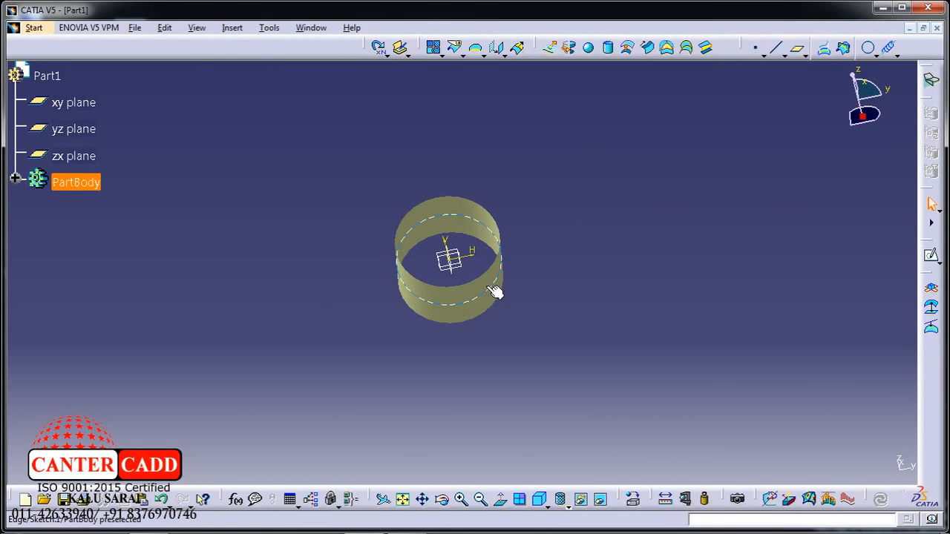
Start a sketch on the yz plane and place a point on the horizontal axis beside the circle's edge, about 31 mm from the origin.
middle_click_drag(494, 272, 467, 269)
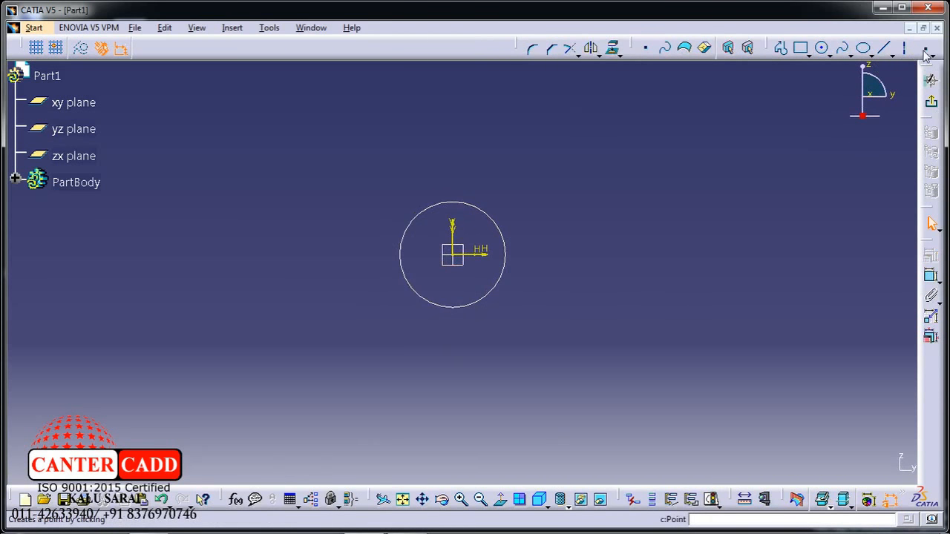
left_click(925, 49)
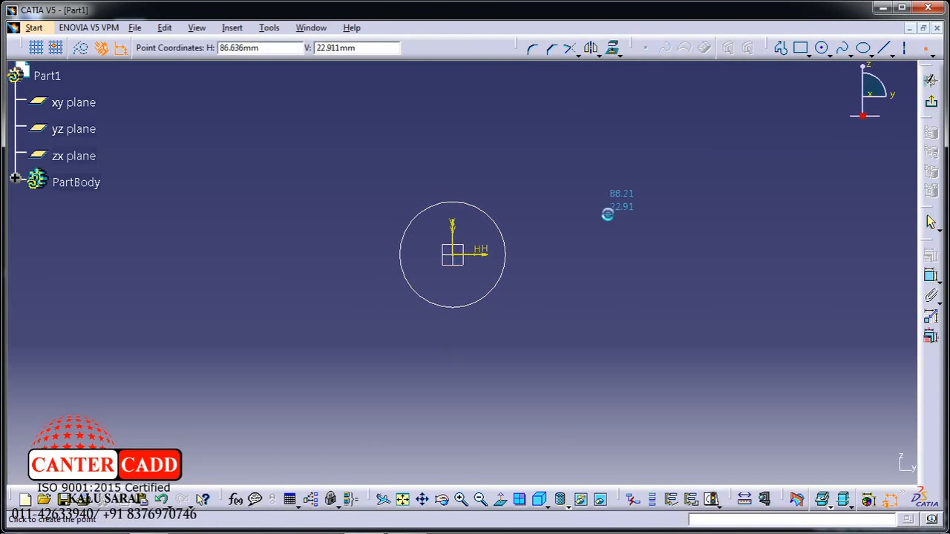
left_click(507, 254)
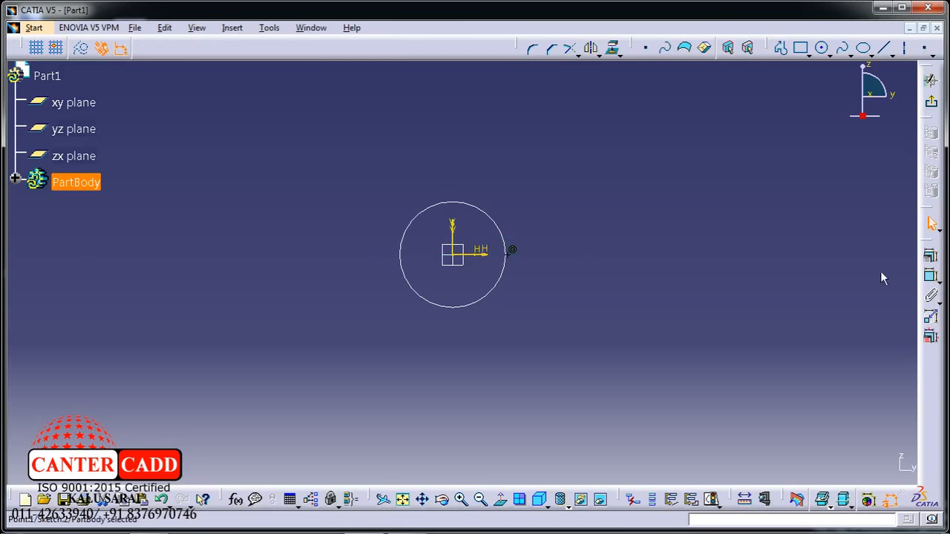
Constrain the point to 30 mm from the vertical axis and exit the sketch.
left_click(930, 276)
left_click(452, 237)
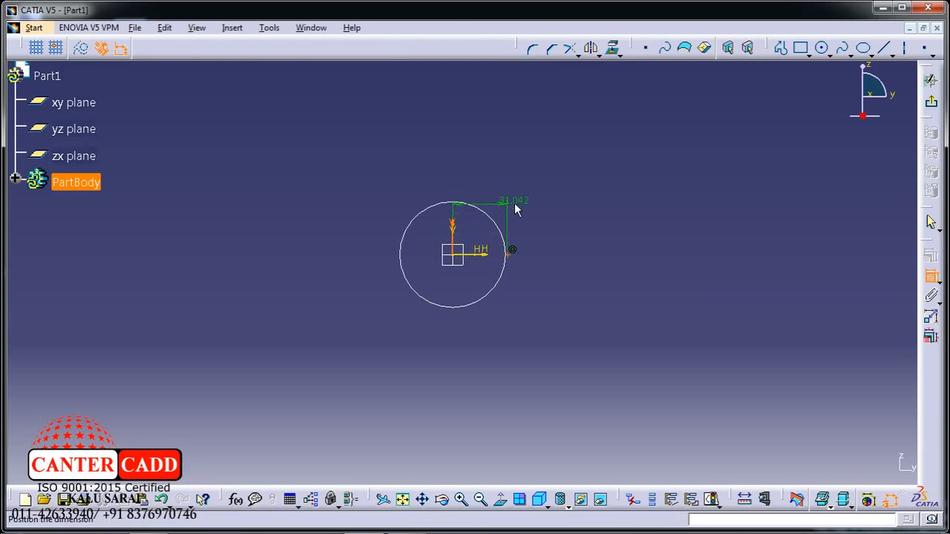
double_click(543, 199)
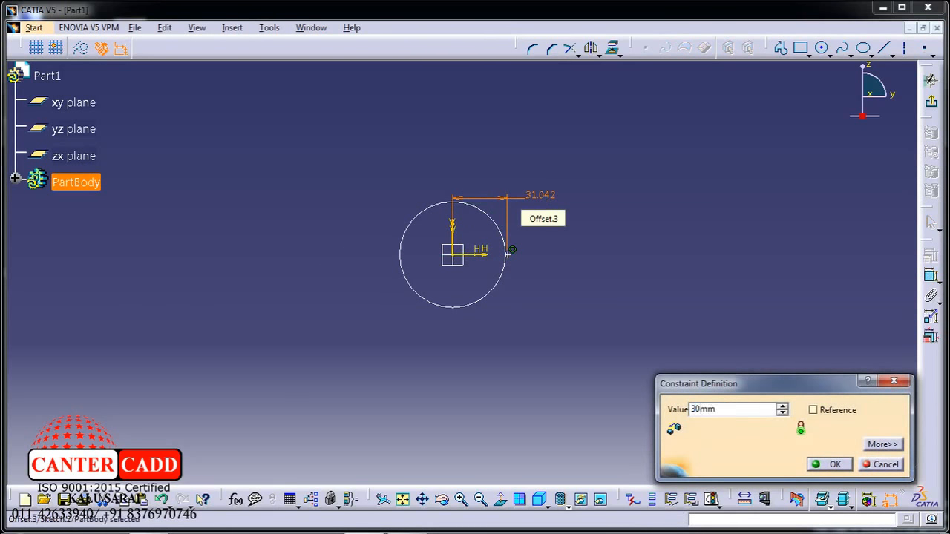
key("Return")
left_click(931, 80)
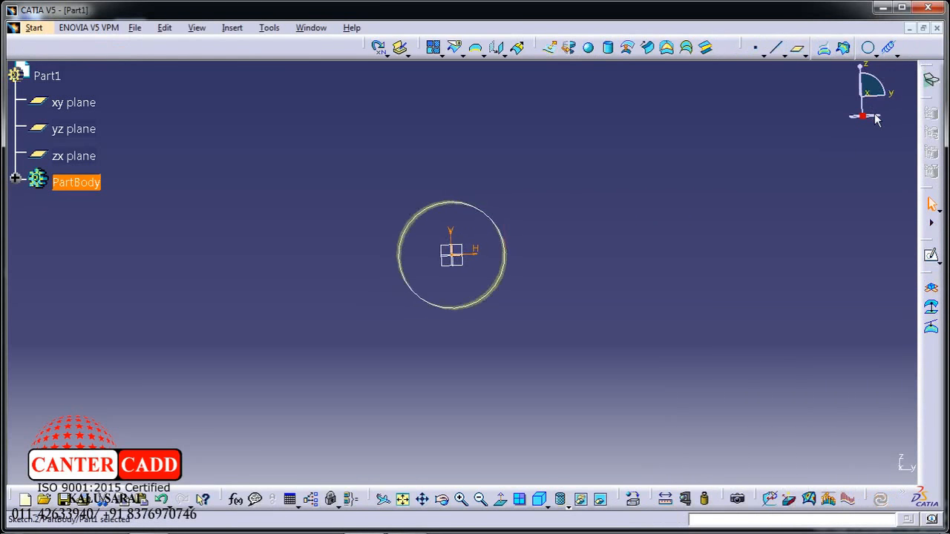
left_click(888, 50)
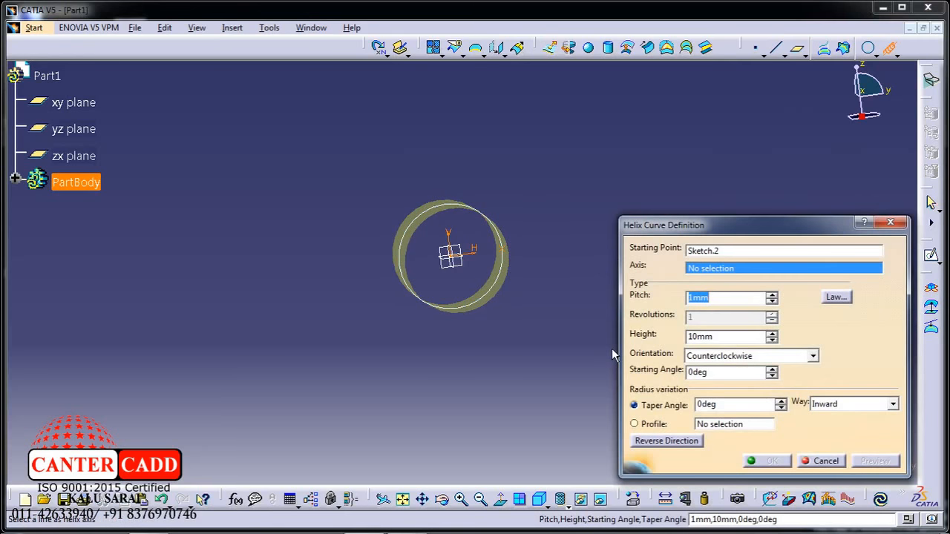
mouse_move(483, 255)
middle_mouse_down()
mouse_move(402, 294)
mouse_move(381, 182)
middle_mouse_up()
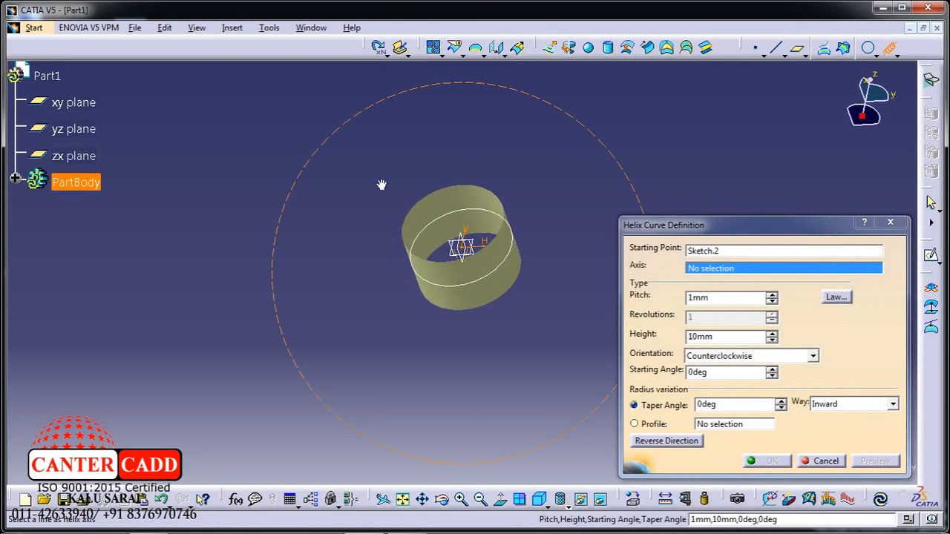
middle_click_drag(450, 243, 483, 138)
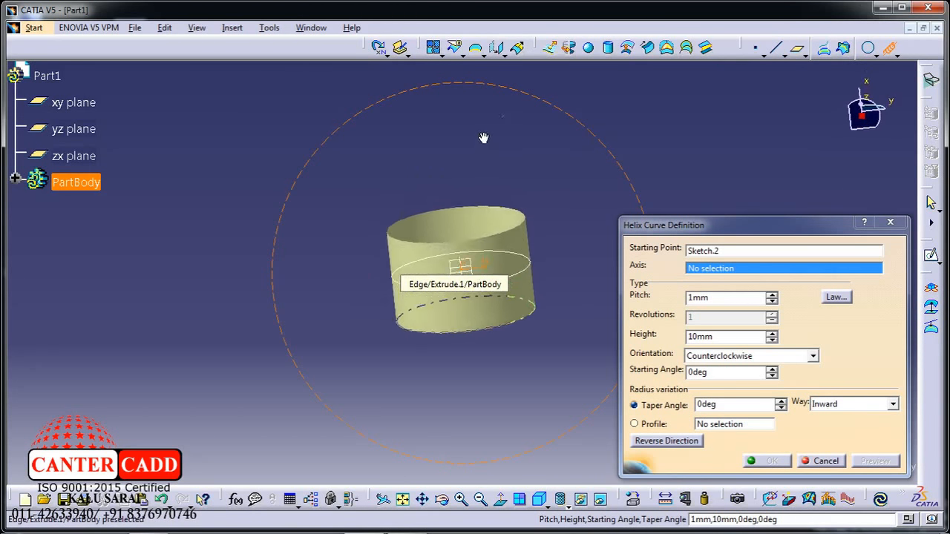
middle_click_drag(492, 348, 465, 386)
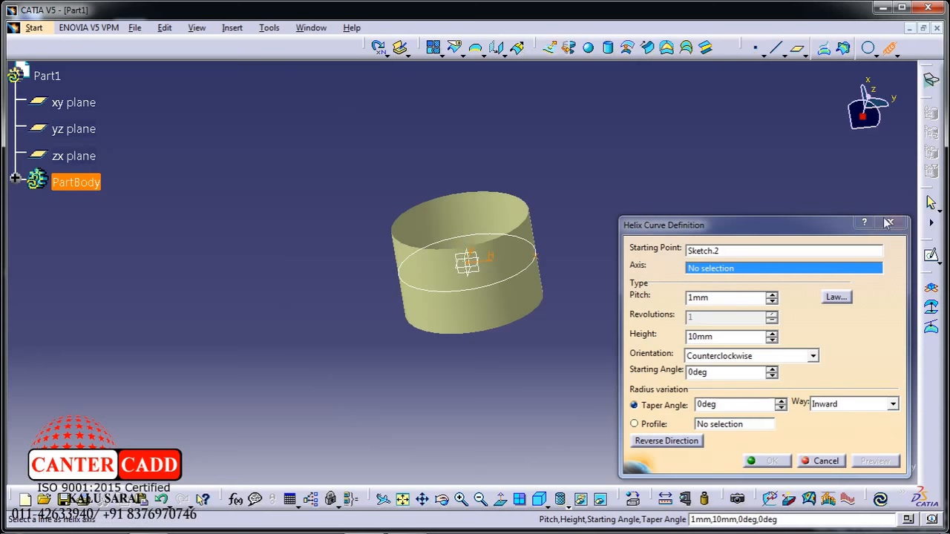
left_click(902, 222)
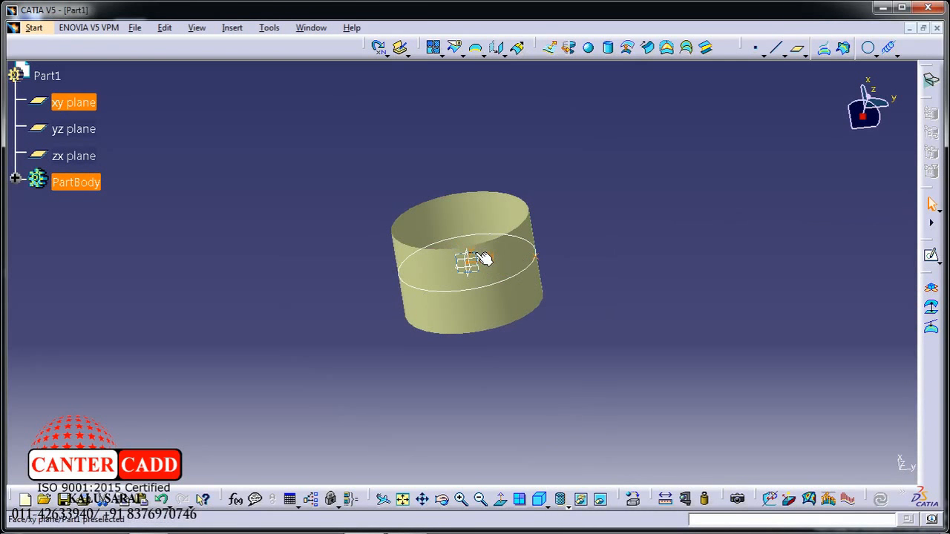
Sketch a horizontal line on the xy plane from the origin along the cylinder's axis, extending past its end, and exit the sketch.
left_click(931, 255)
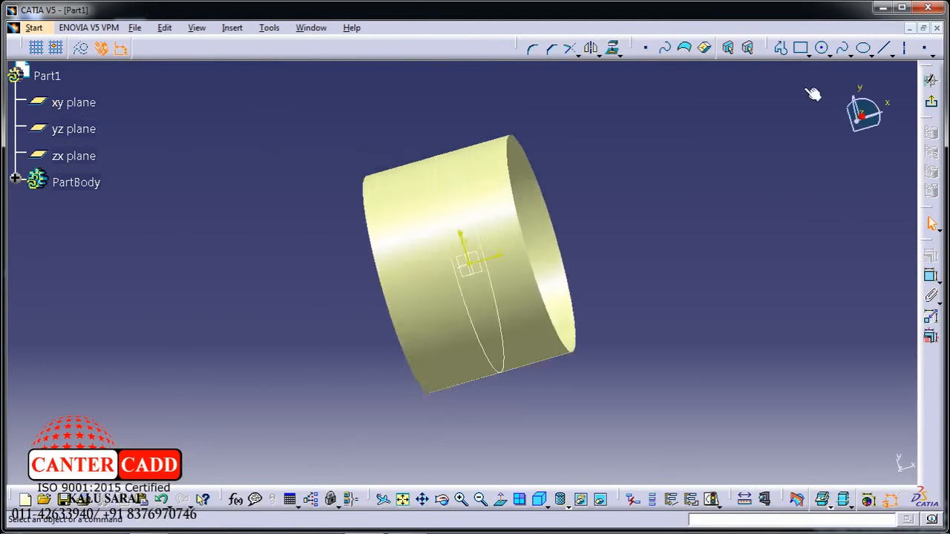
left_click(886, 49)
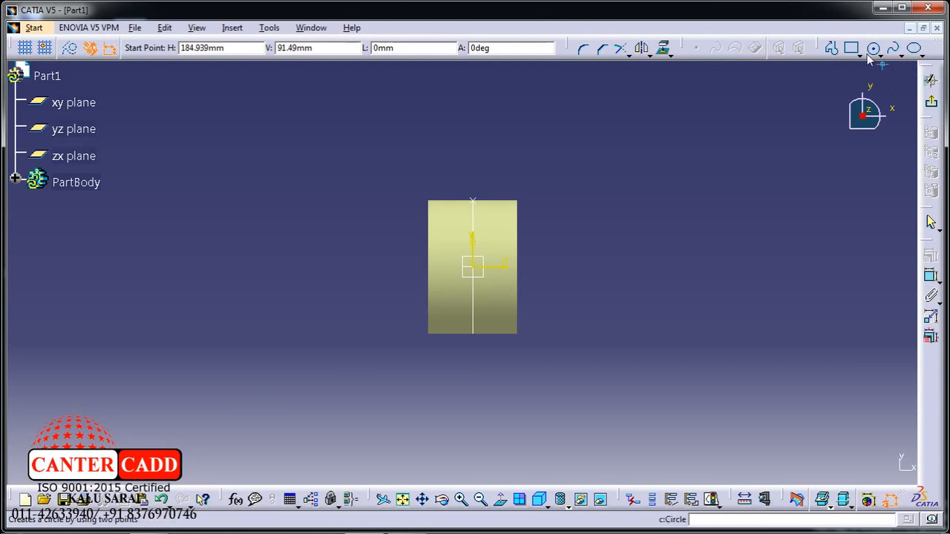
key("Escape")
left_click(883, 48)
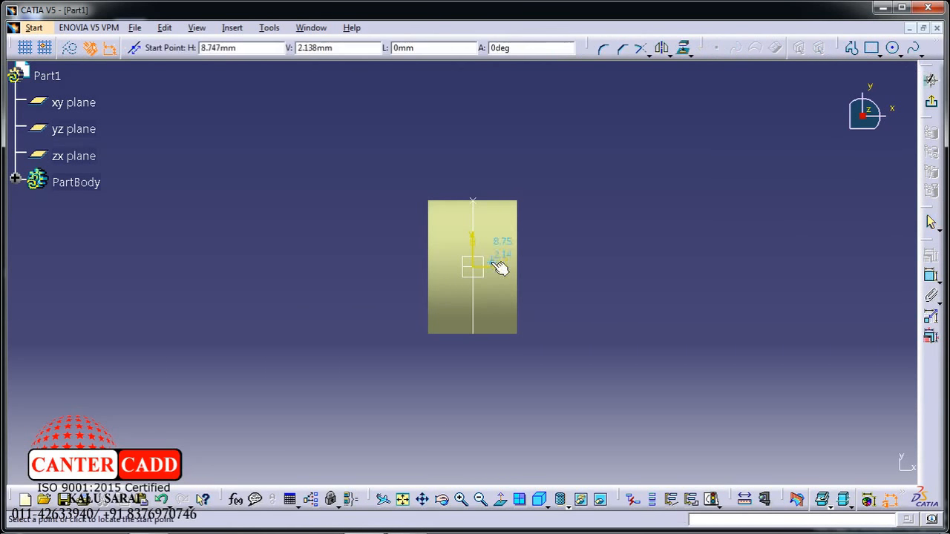
left_click(473, 266)
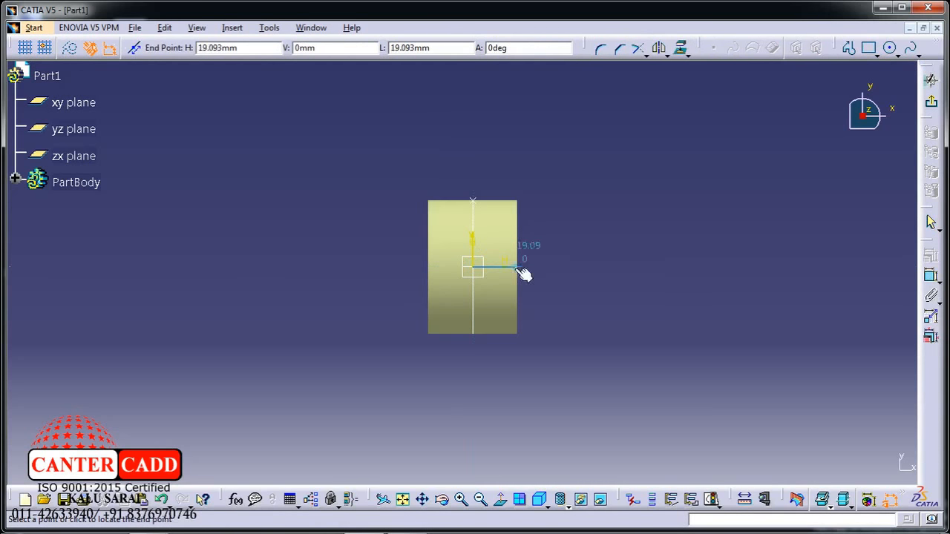
left_click(627, 266)
left_click(930, 101)
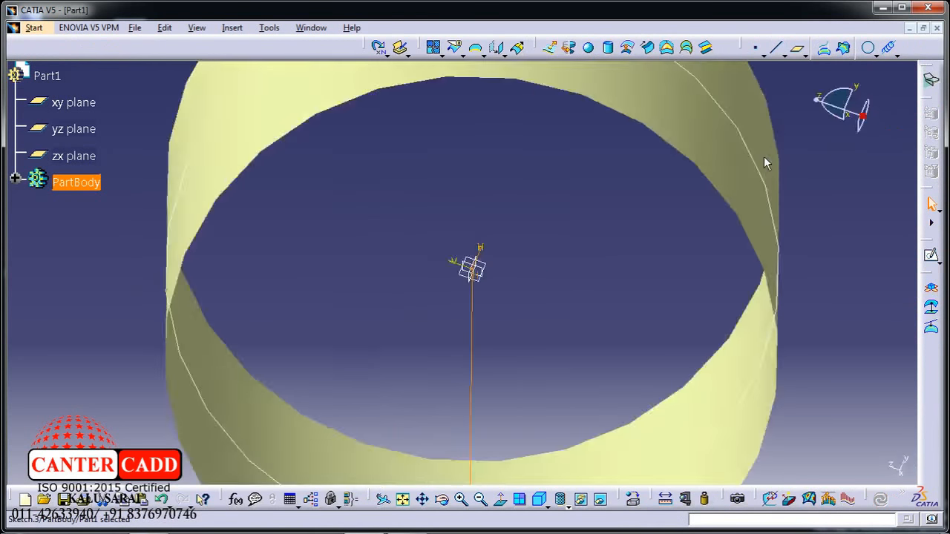
Try a helix starting at the sketched point around the sketched line, with a 44 mm pitch, and cancel it.
middle_click_drag(477, 206, 549, 287)
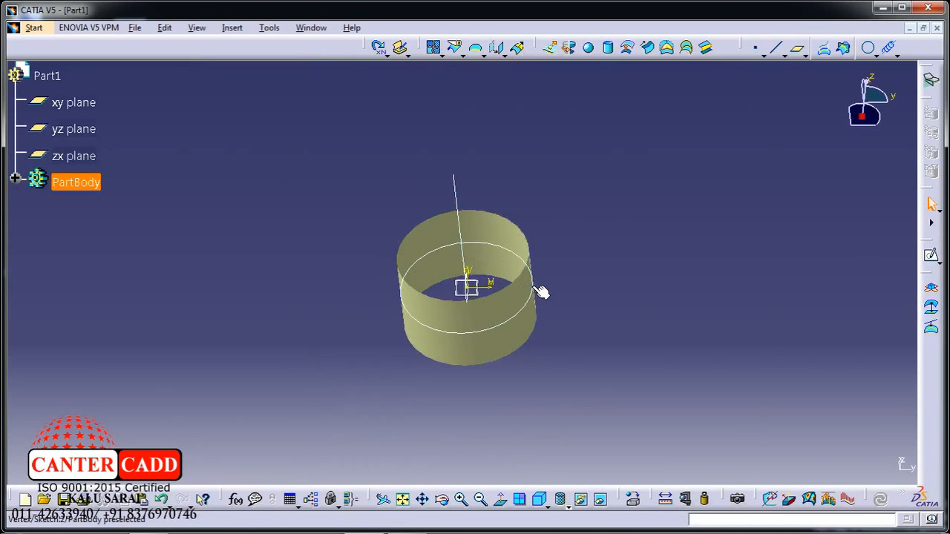
left_click(888, 47)
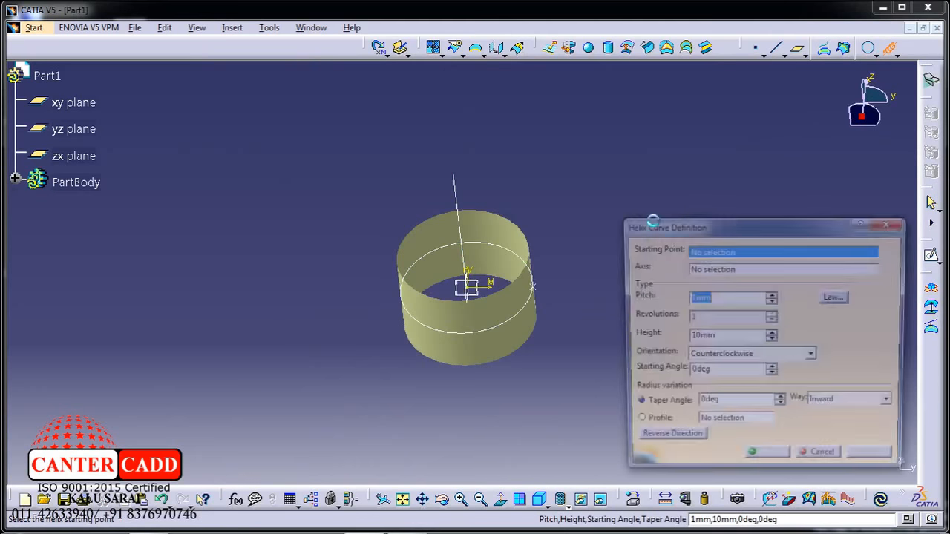
left_click(539, 291)
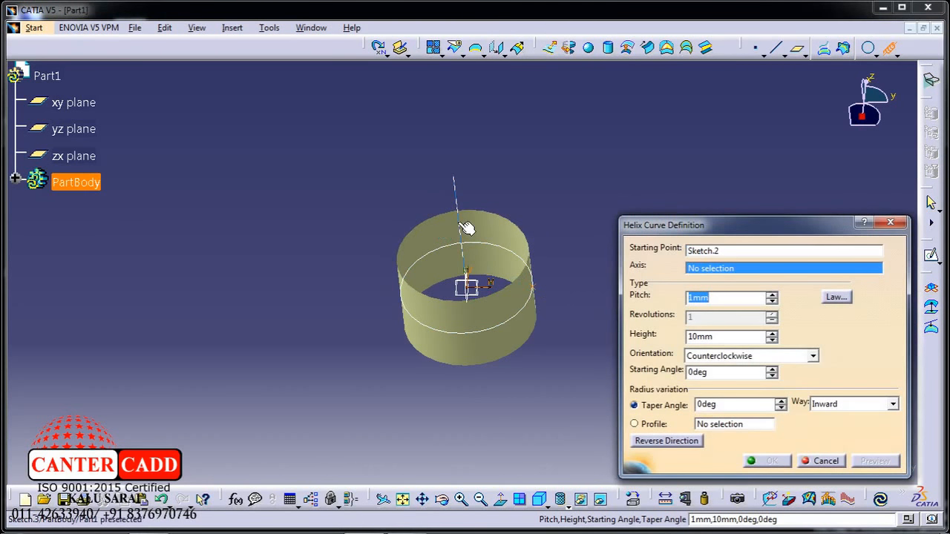
left_click(458, 222)
middle_click_drag(450, 290, 464, 195)
left_click_drag(772, 296, 772, 295)
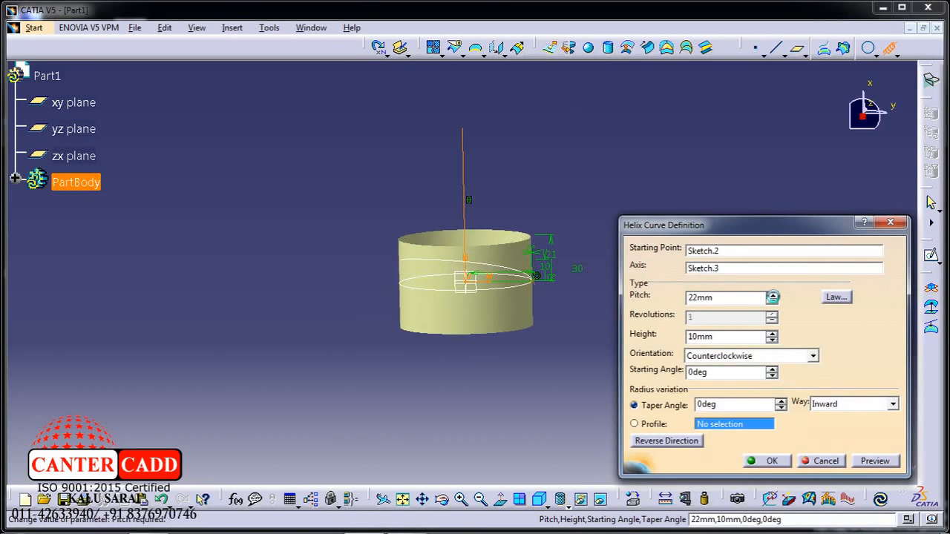
left_click_drag(772, 296, 773, 296)
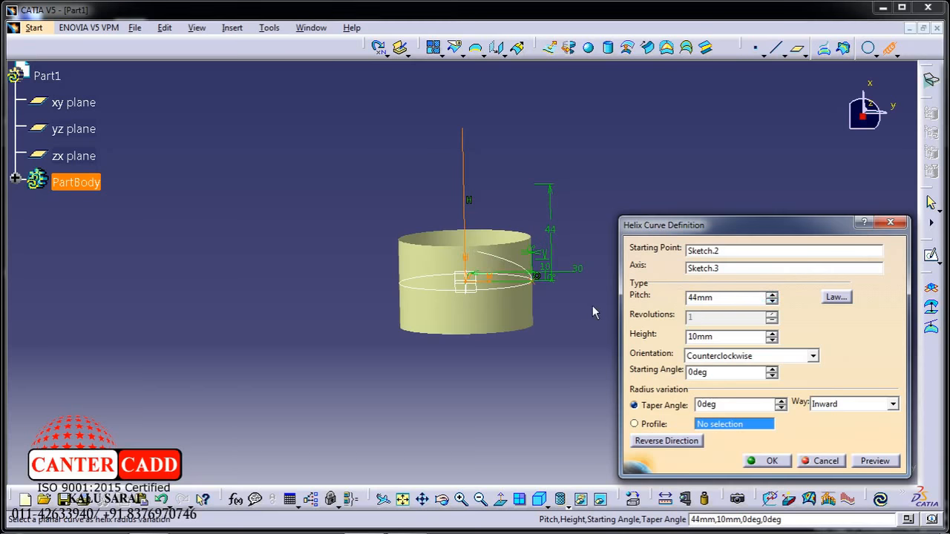
middle_click_drag(519, 311, 507, 276)
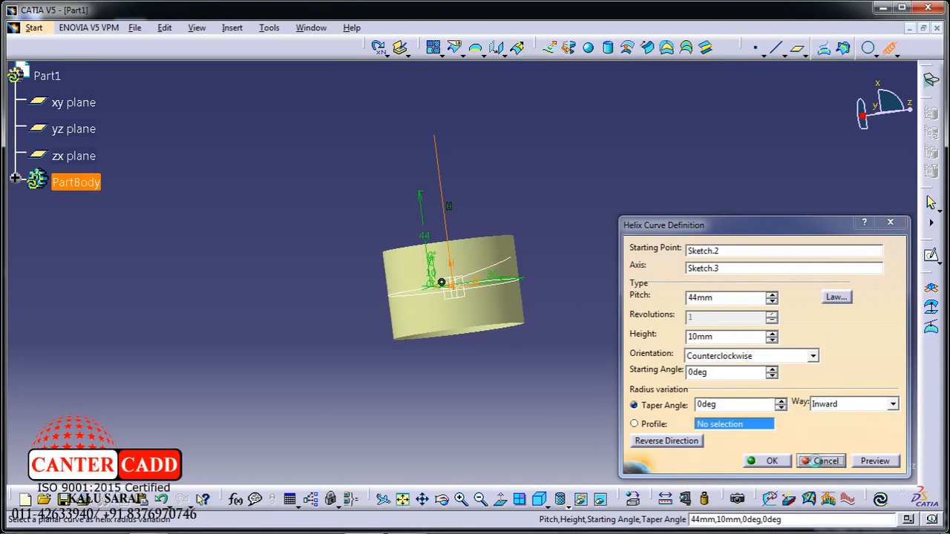
left_click(815, 460)
Edit the extruded cylinder to turn off the mirrored extent and set Limit 1 to 40 mm.
left_click(549, 47)
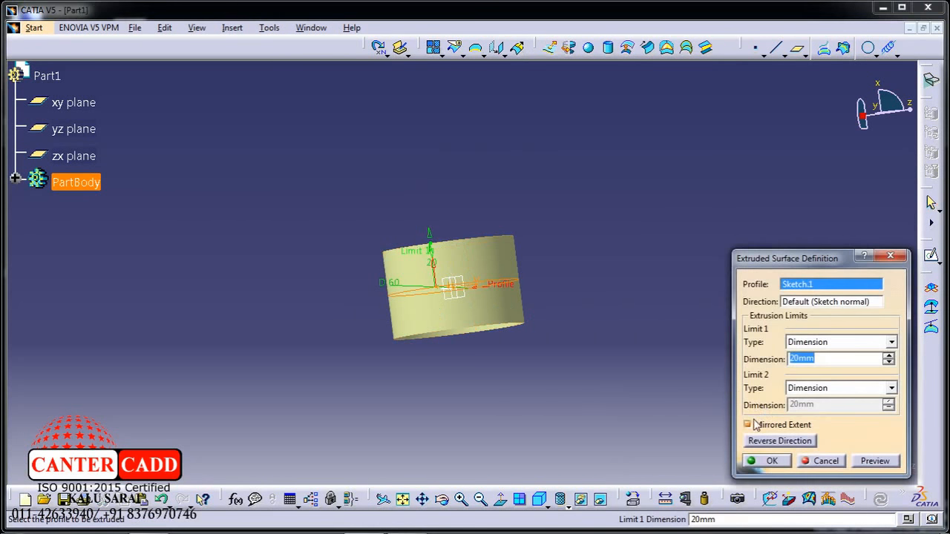
left_click(750, 424)
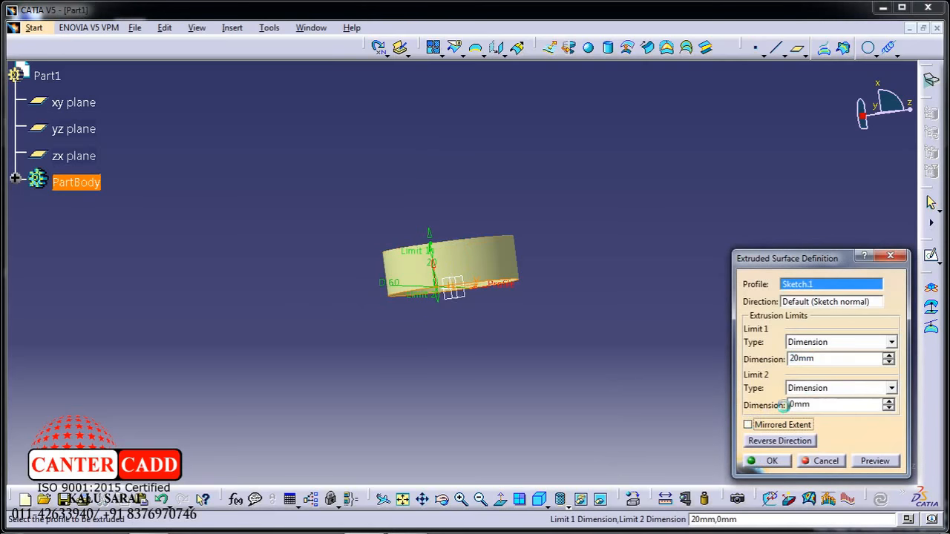
left_click(888, 355)
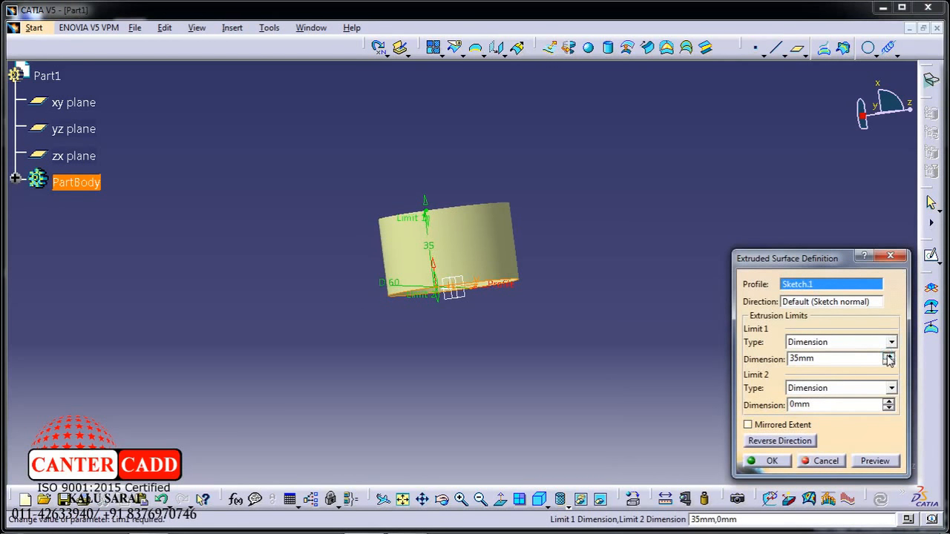
left_click(888, 355)
left_click(888, 355)
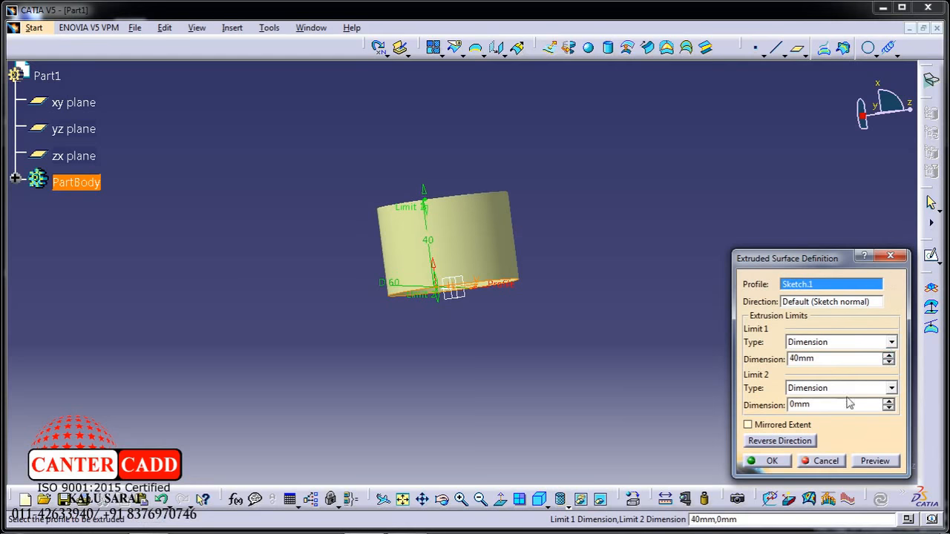
left_click(773, 462)
middle_click_drag(675, 341, 546, 365)
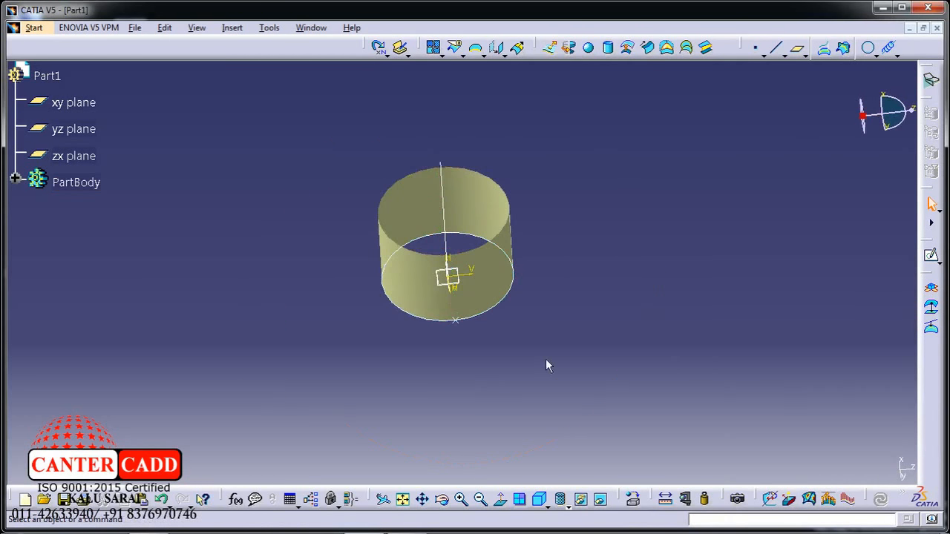
Edit the cylinder's extrusion limits to 35 mm for Limit 1 and 5 mm for Limit 2.
left_click(886, 52)
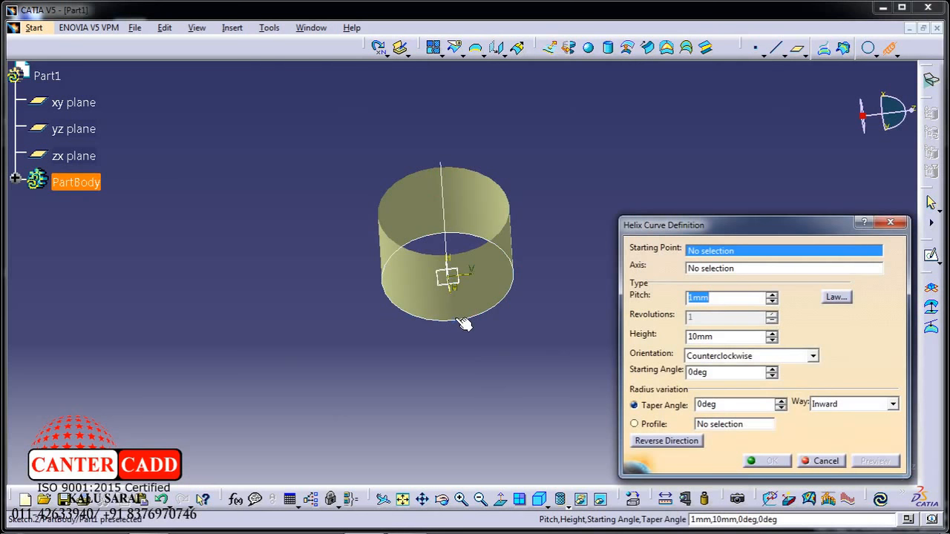
left_click(889, 223)
double_click(504, 275)
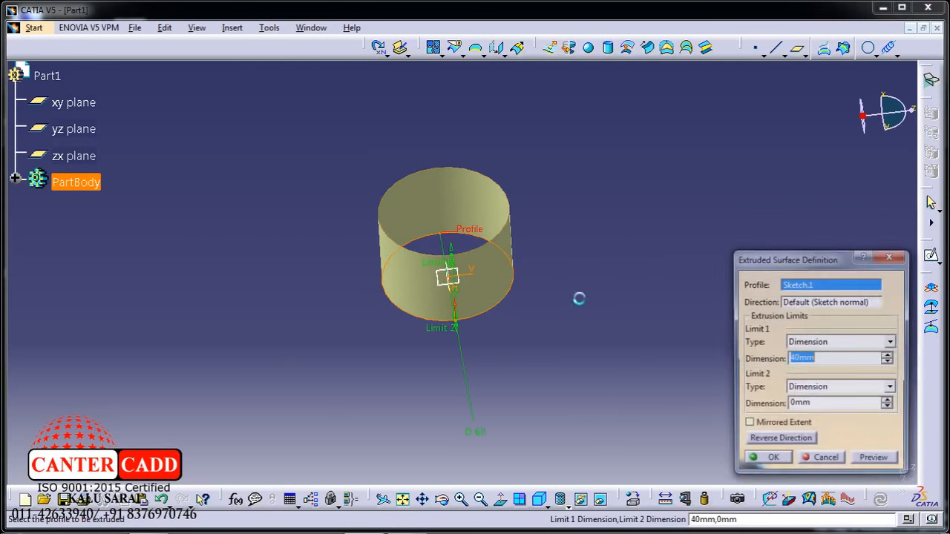
double_click(837, 406)
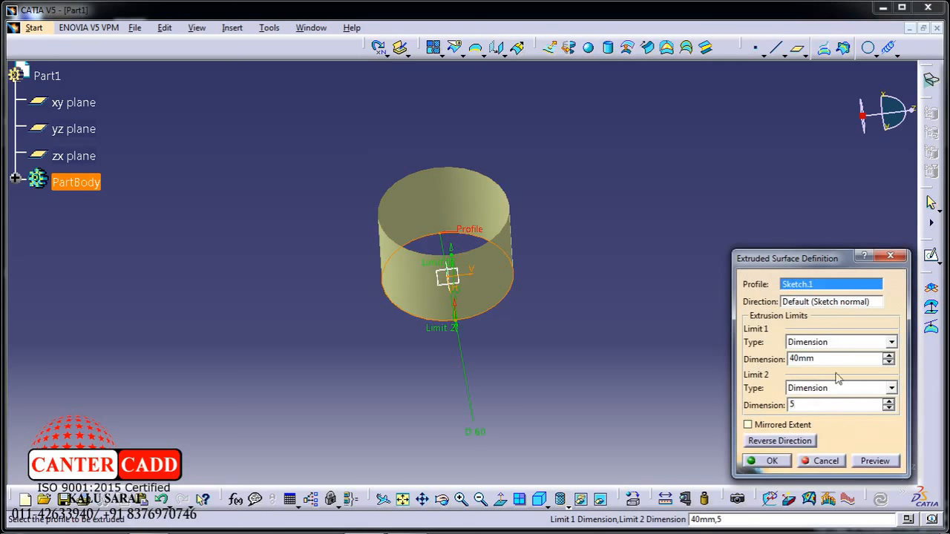
left_click_drag(836, 363, 765, 364)
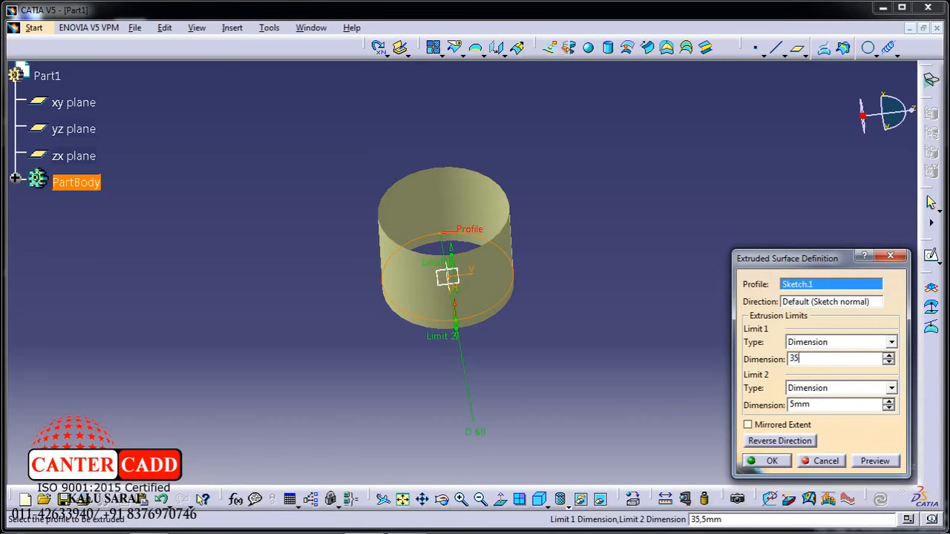
type("35")
key("Return")
Create a counterclockwise helix from the sketched point around the sketched axis line, with a pitch above 30 mm and a 10 mm height.
middle_click_drag(611, 344, 474, 272)
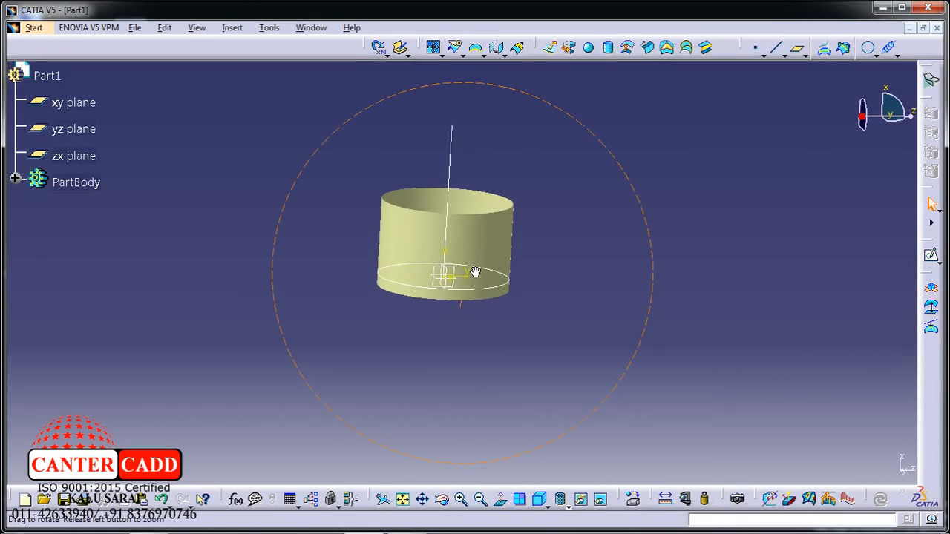
left_click(888, 47)
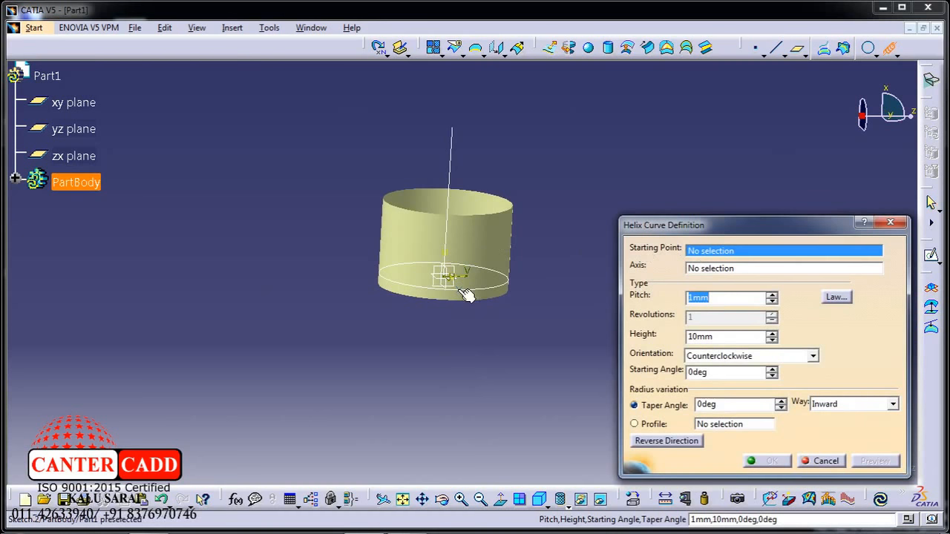
left_click(467, 293)
left_click(449, 197)
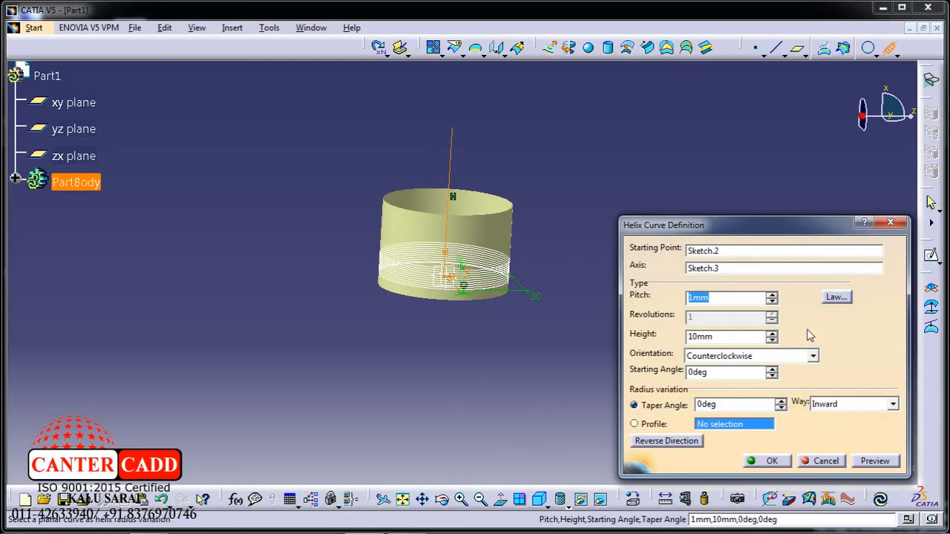
left_click(771, 295)
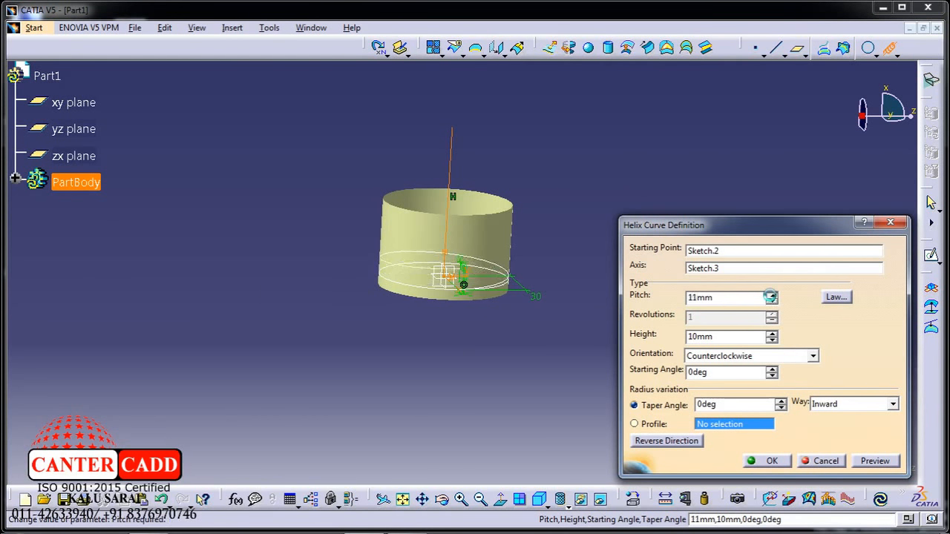
left_click(770, 296)
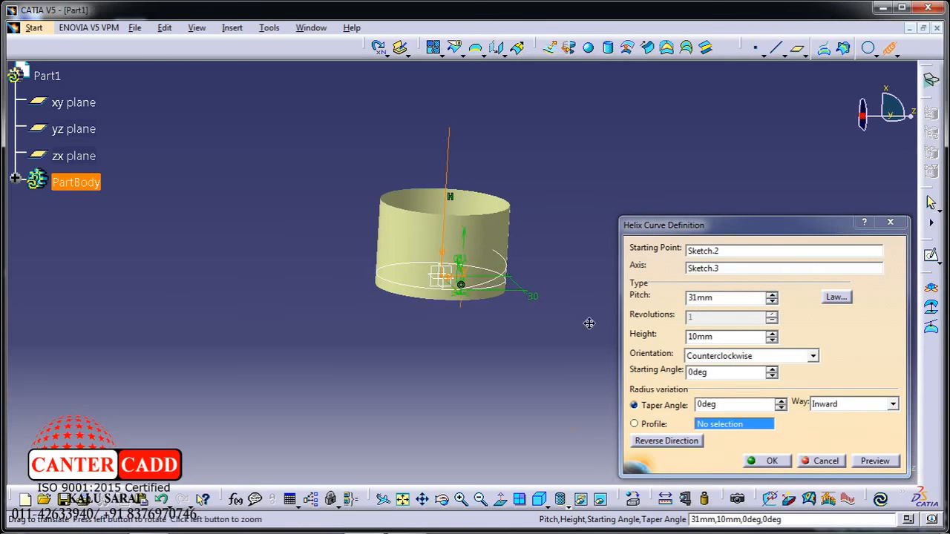
middle_click_drag(589, 321, 504, 265)
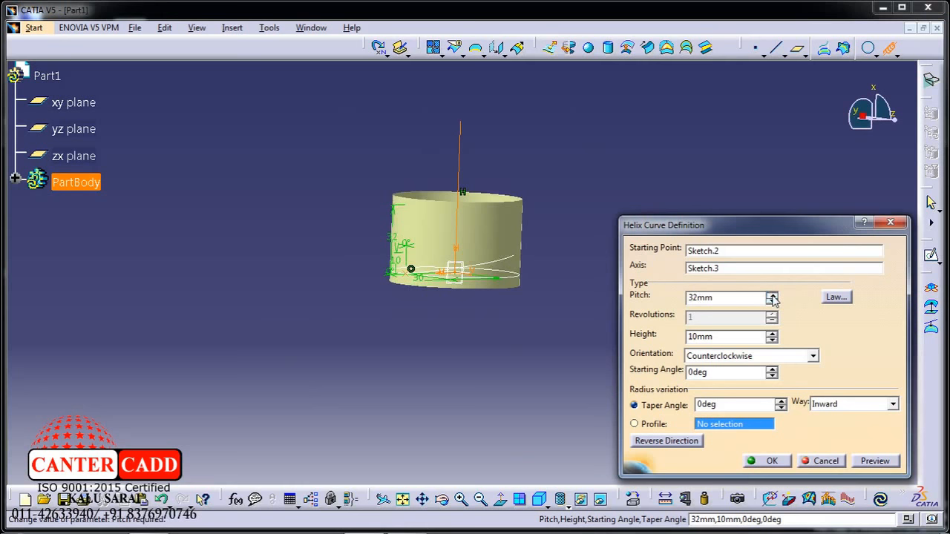
middle_click_drag(474, 349, 615, 306)
left_click(761, 462)
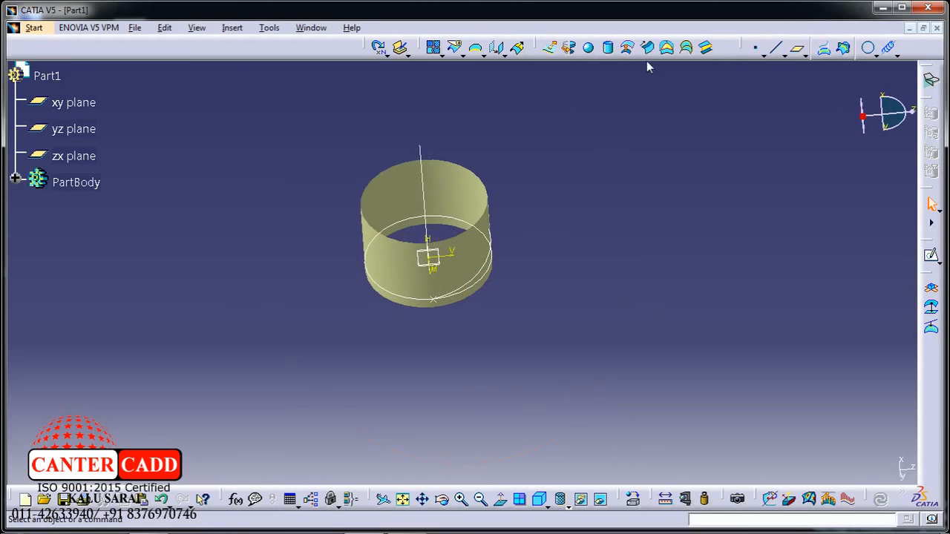
Start a linear-profile swept surface with the With reference surface subtype and select the helix as the guide curve.
left_click(746, 61)
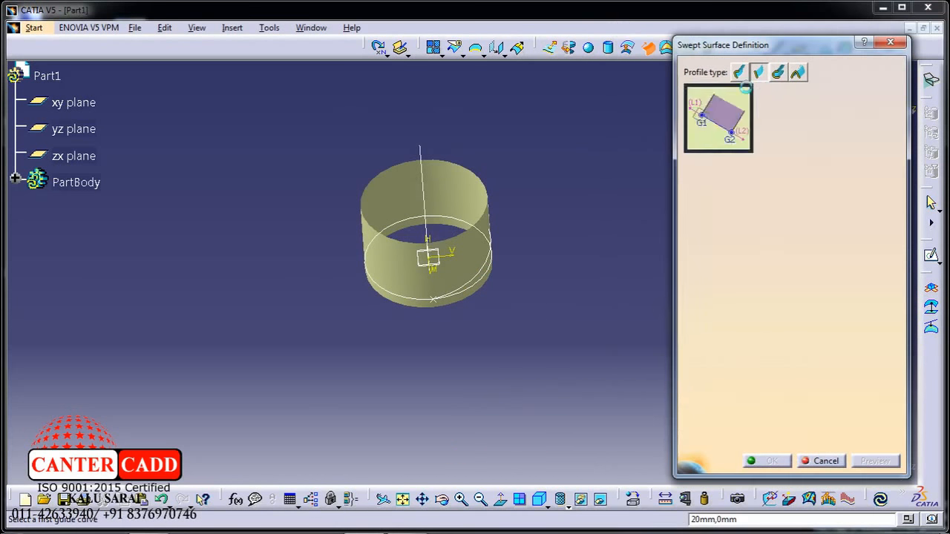
left_click(821, 95)
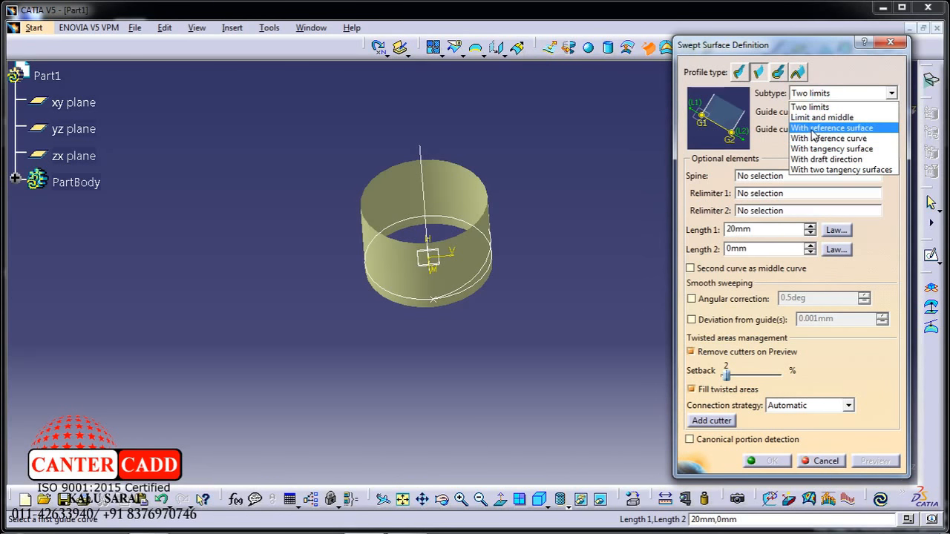
left_click(816, 128)
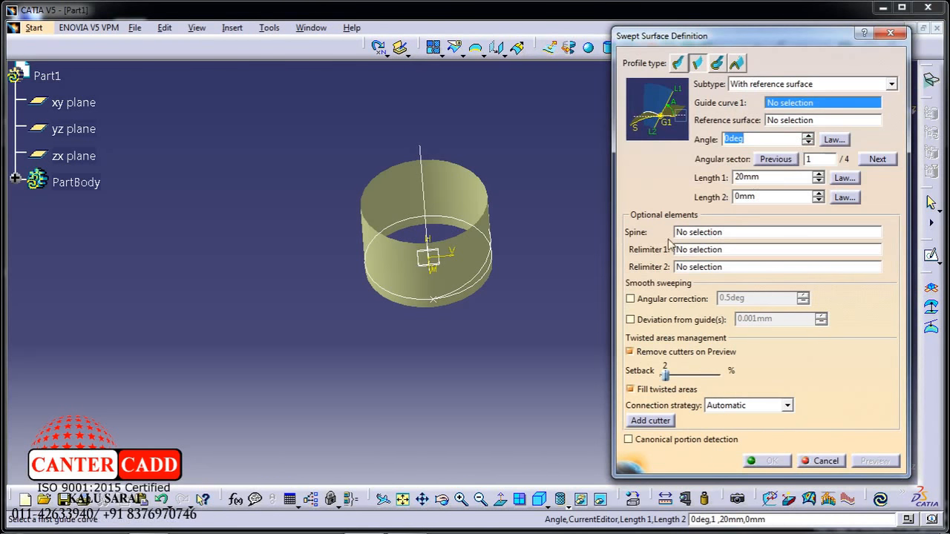
middle_click_drag(421, 326, 470, 247)
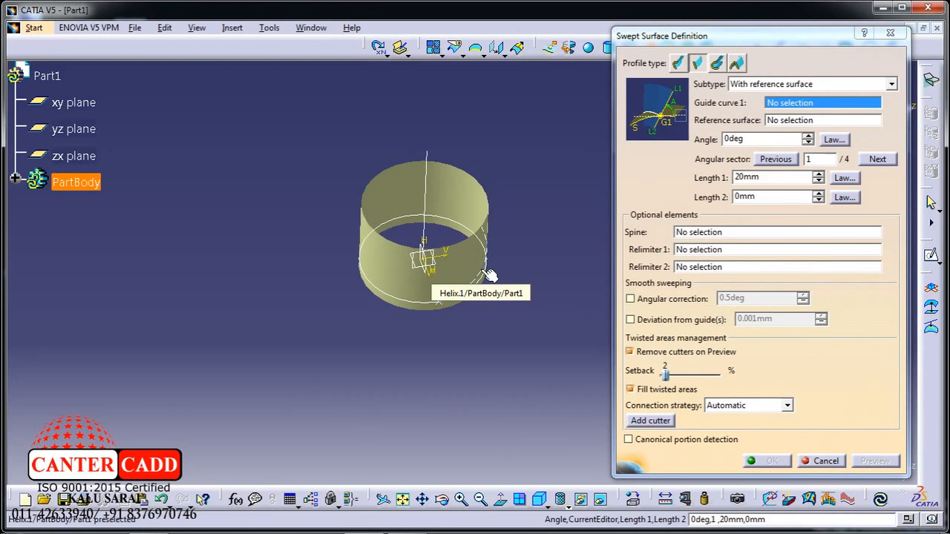
left_click(488, 273)
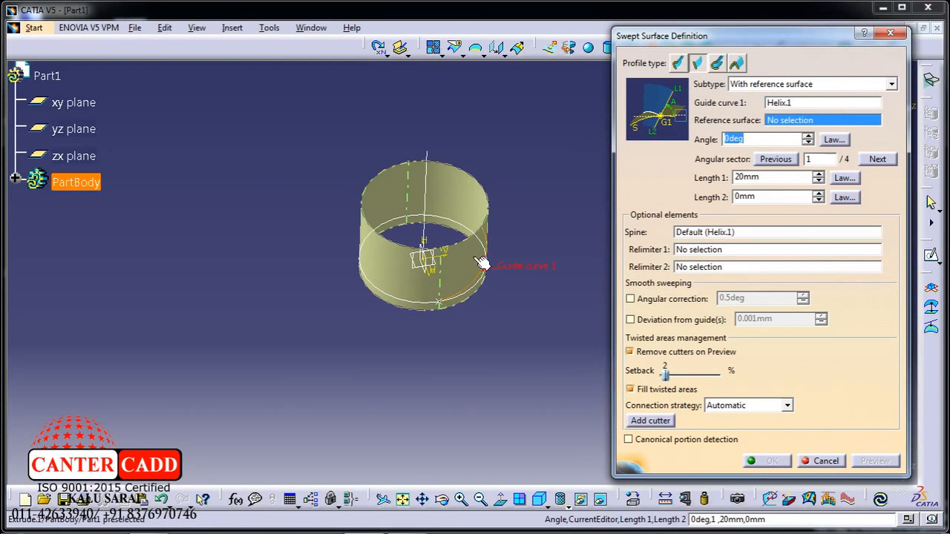
Try the cylindrical surface as the sweep's reference surface and preview the result.
left_click(482, 260)
middle_click_drag(480, 256, 409, 259)
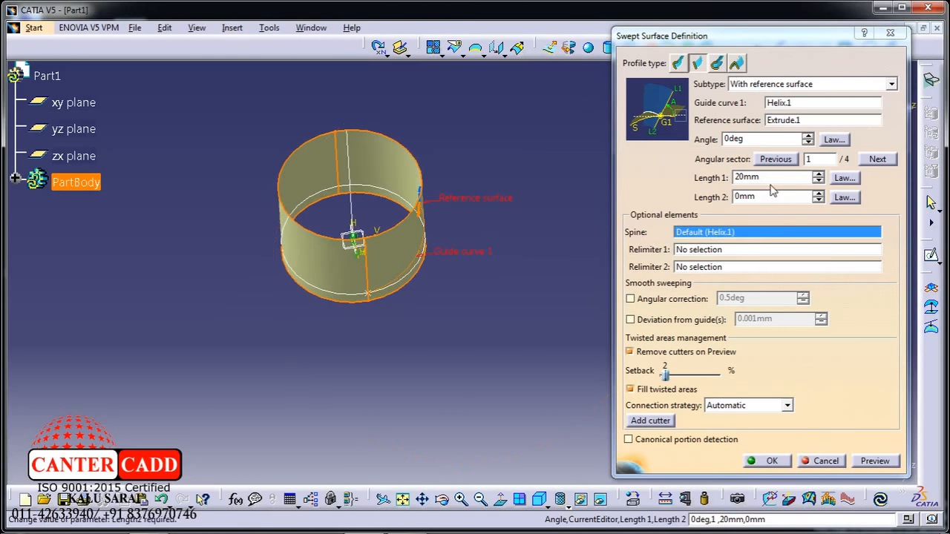
left_click(874, 461)
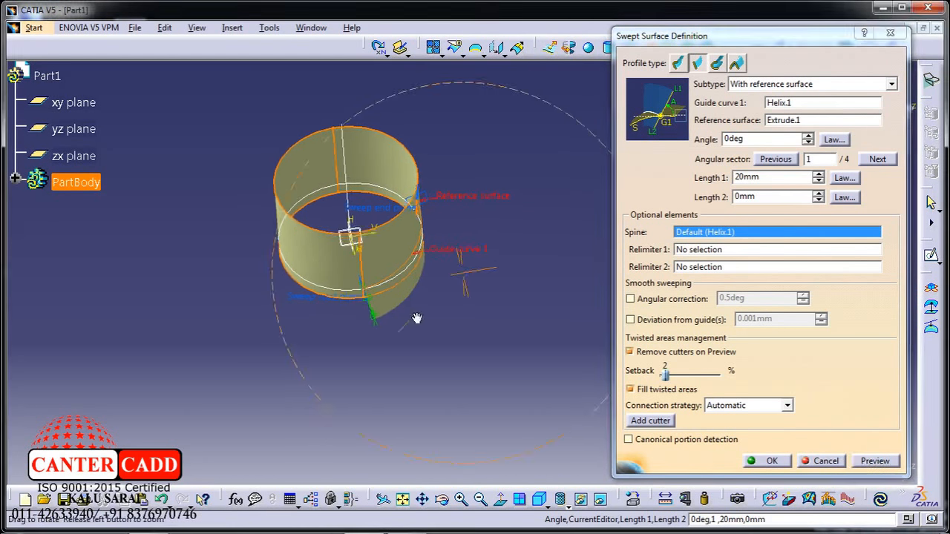
middle_click_drag(470, 250, 454, 355)
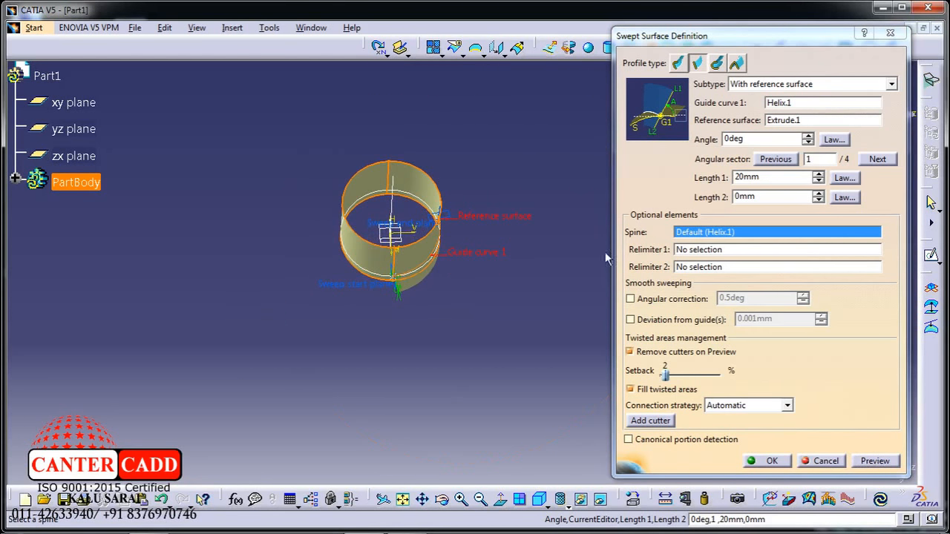
Set the yz plane as the sweep's reference surface and preview the result.
left_click(829, 120)
mouse_move(405, 223)
middle_mouse_down()
mouse_move(391, 271)
mouse_move(386, 223)
middle_mouse_up()
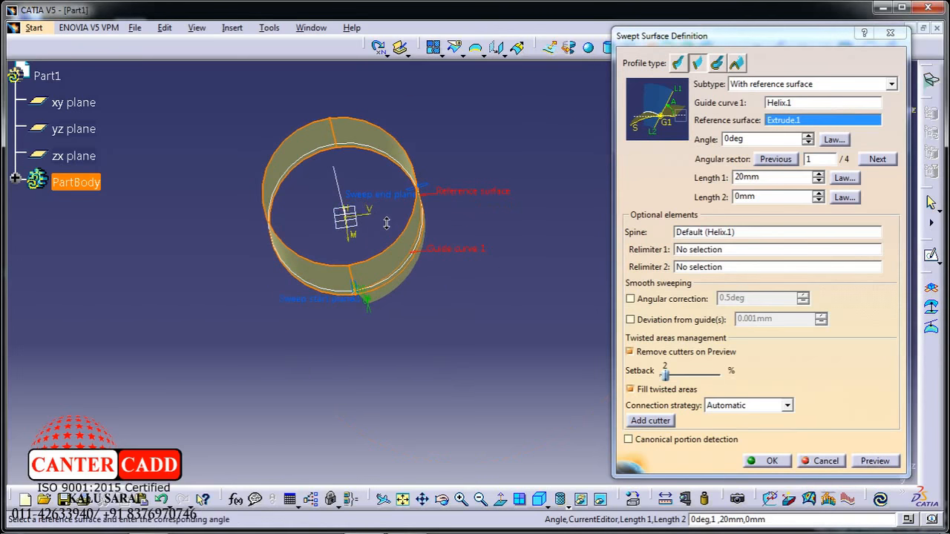
left_click(362, 211)
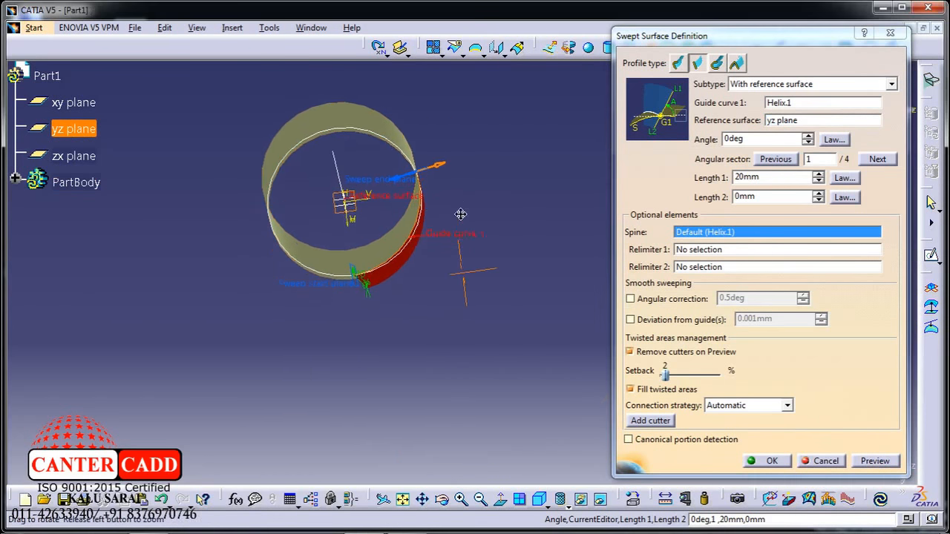
left_click(860, 462)
middle_click_drag(392, 291, 406, 333)
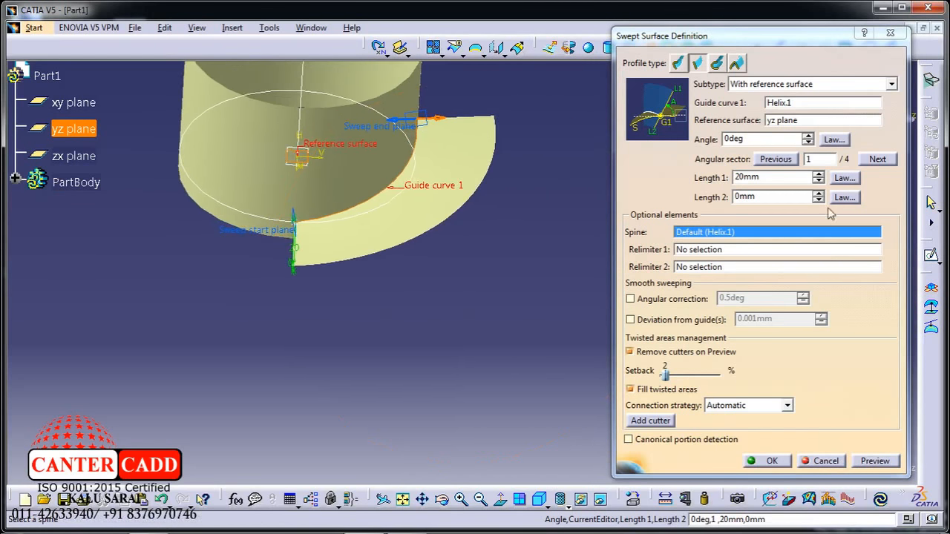
Set Length 1 of the sweep to 34 mm and preview the blade surface.
left_click(818, 174)
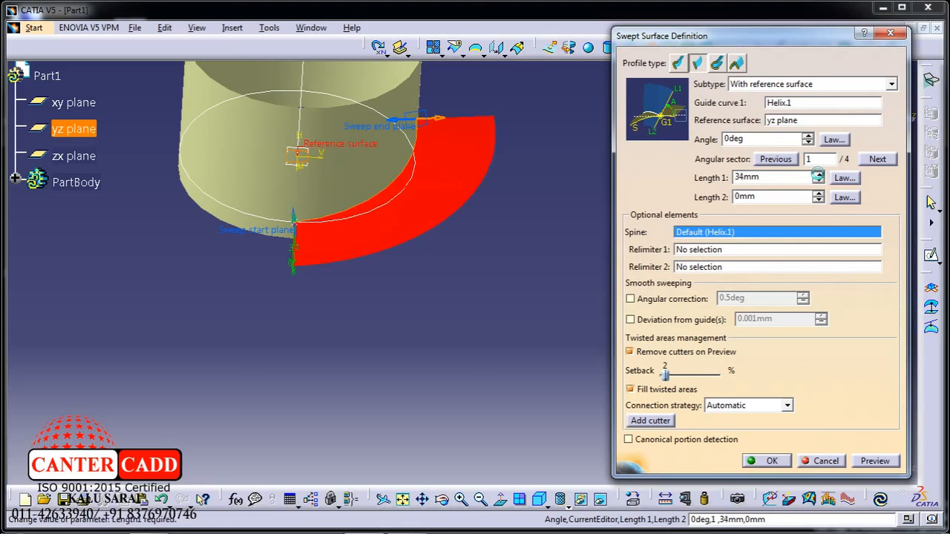
left_click(865, 462)
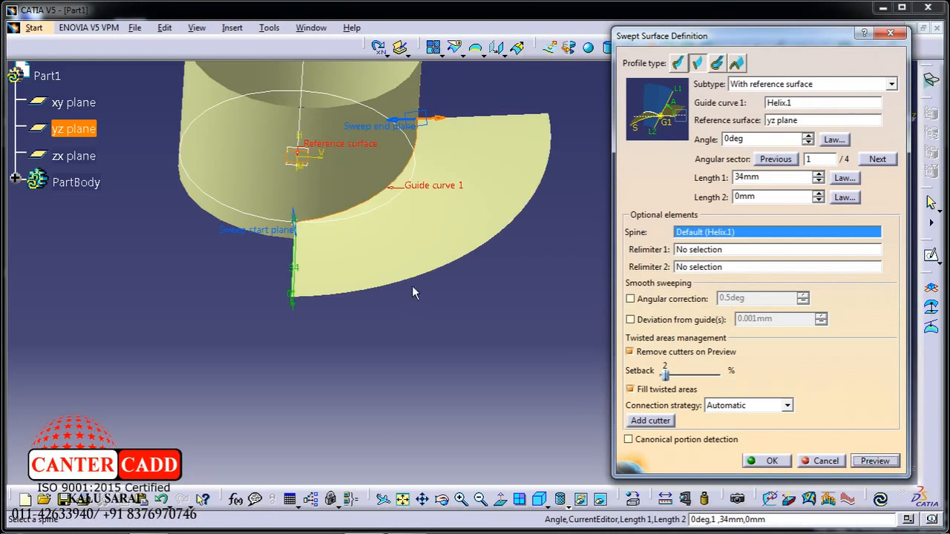
middle_click_drag(411, 273, 426, 374)
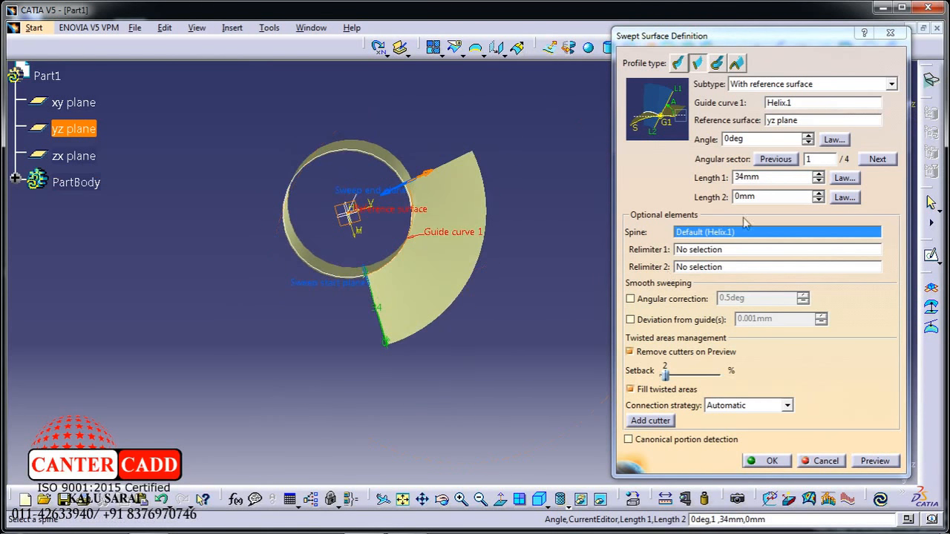
Set Length 1 of the sweep to 60 mm, preview it and create the swept surface.
left_click(817, 178)
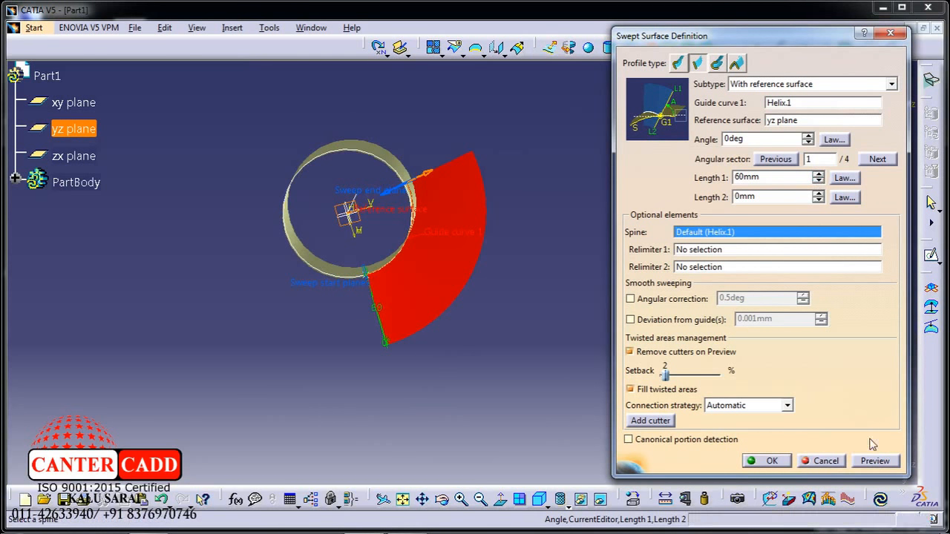
left_click(873, 461)
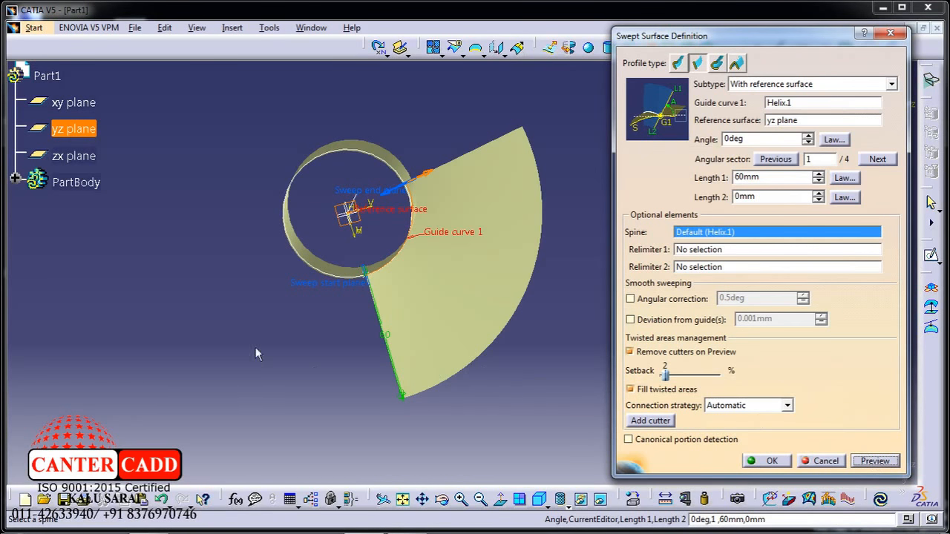
middle_click_drag(256, 347, 208, 187)
middle_click_drag(407, 297, 419, 236)
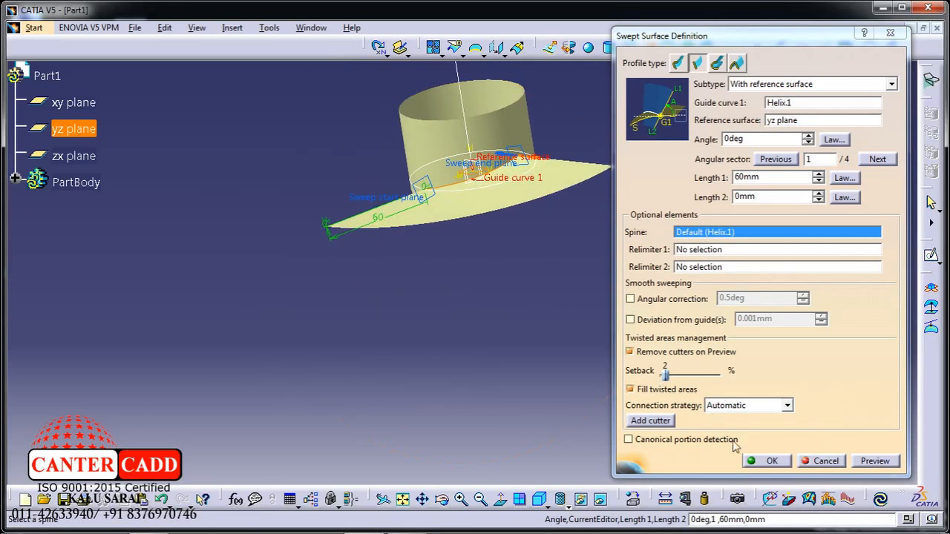
left_click(770, 460)
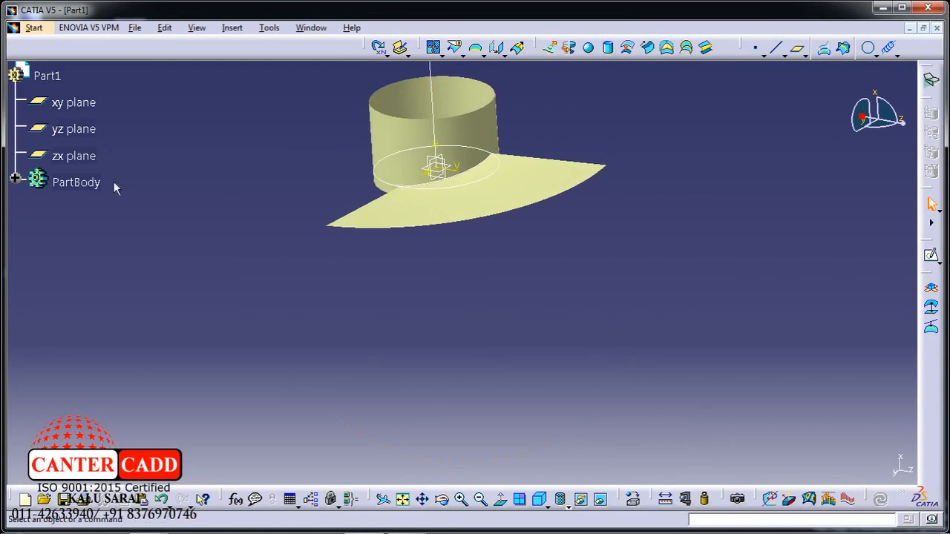
Reduce the helix's pitch parameter to about 31 mm and apply the change to the blade.
left_click(14, 178)
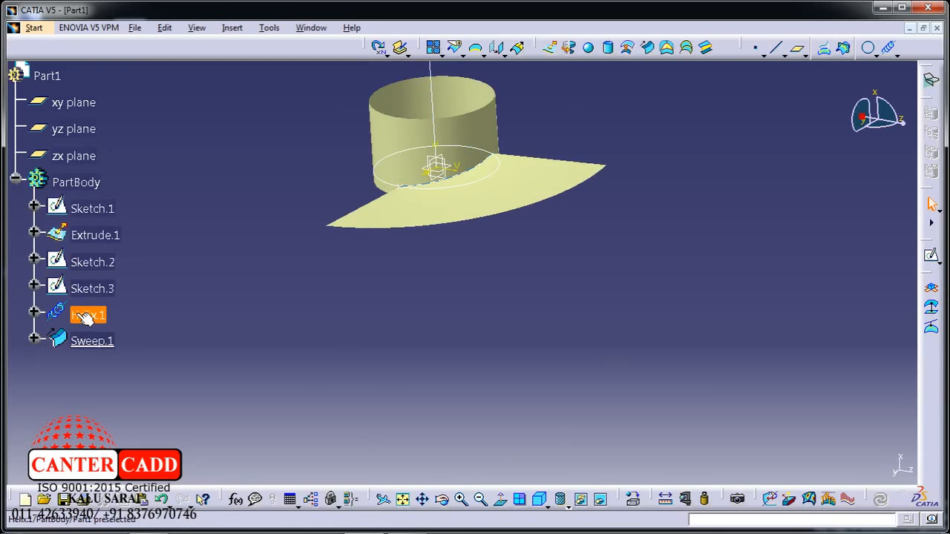
left_click(34, 312)
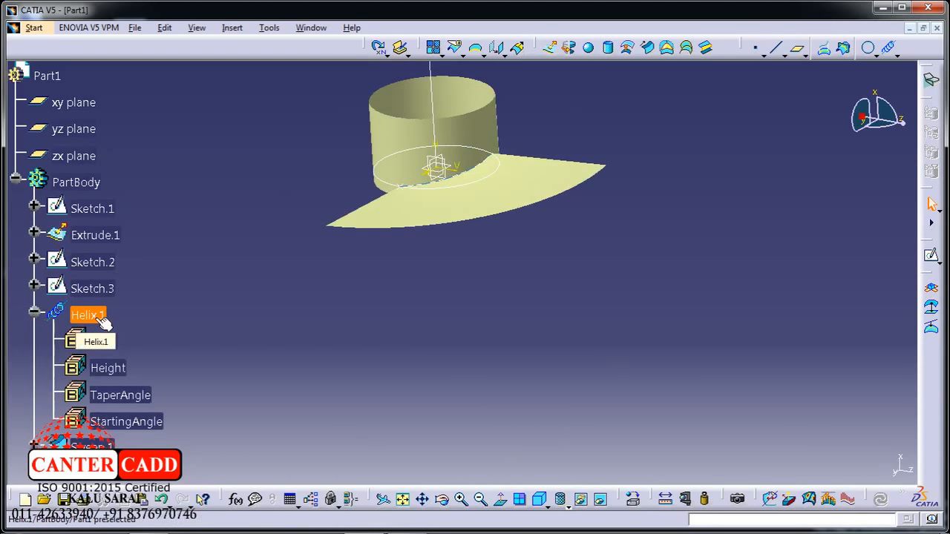
double_click(101, 340)
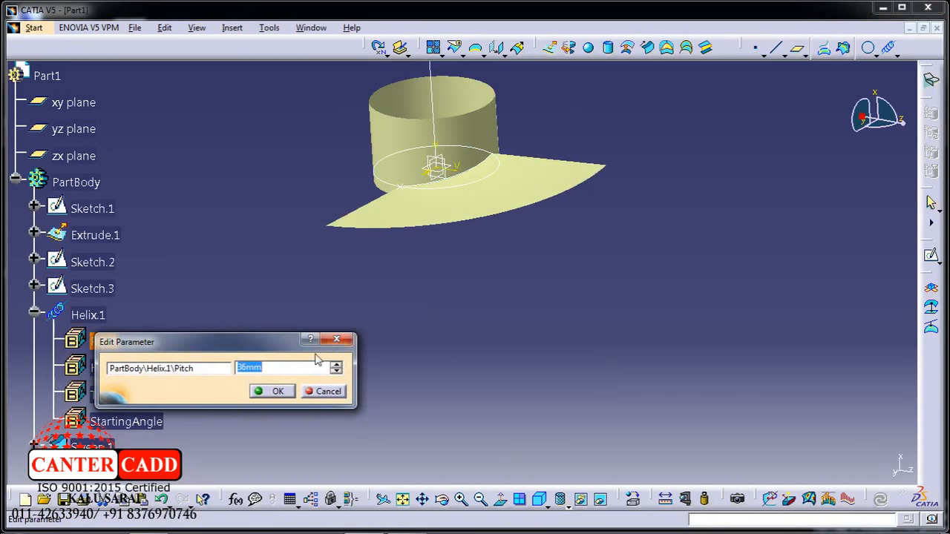
left_click(336, 372)
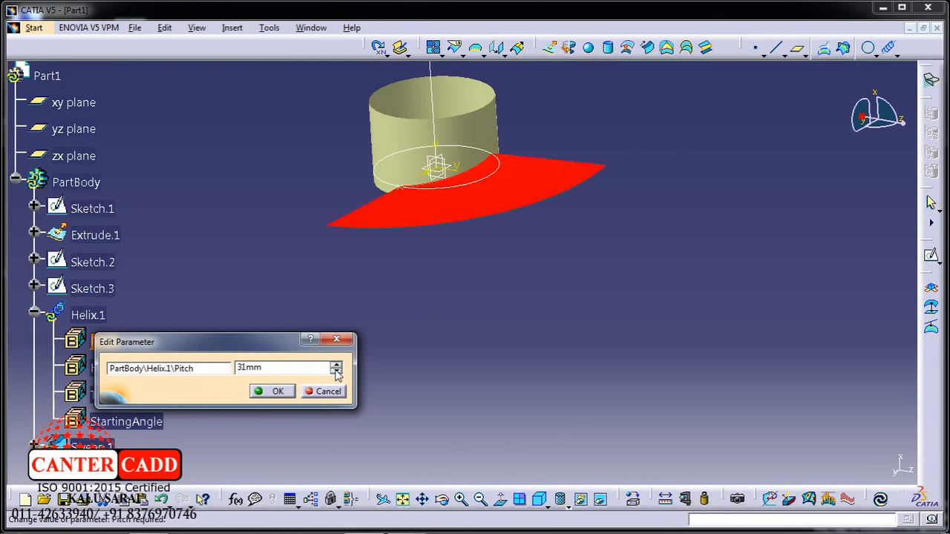
left_click(272, 391)
Start a sketch on the yz plane and project the blade's outer arc edge into it.
middle_click_drag(452, 352, 435, 271)
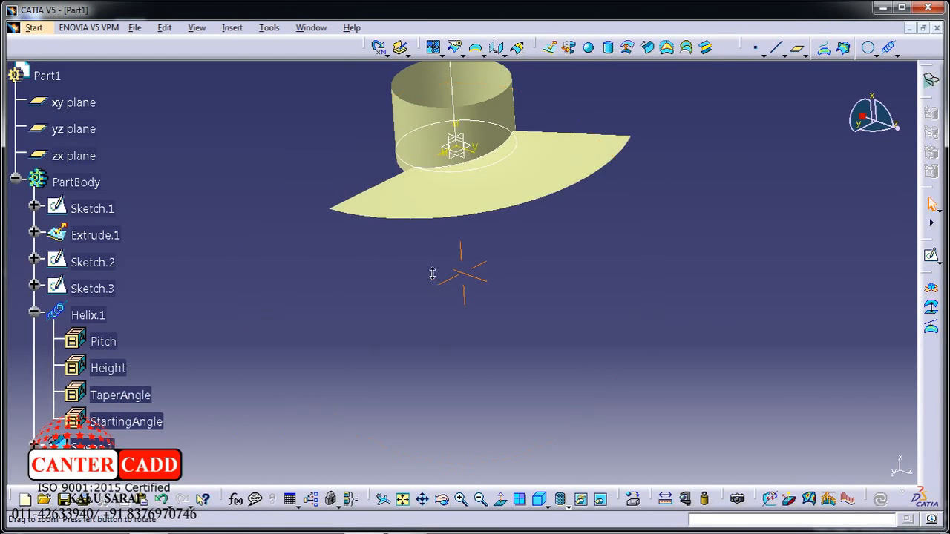
middle_click_drag(443, 213, 479, 124)
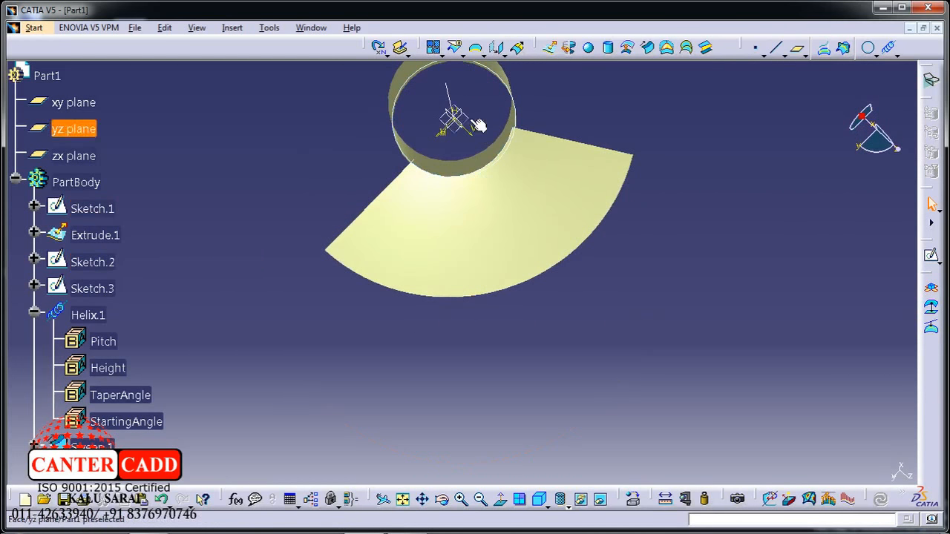
left_click(930, 254)
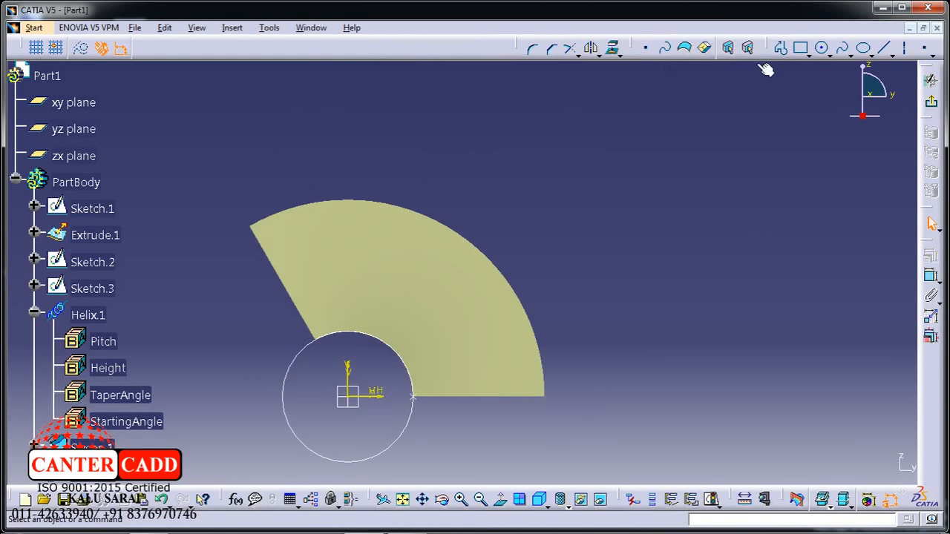
left_click(613, 50)
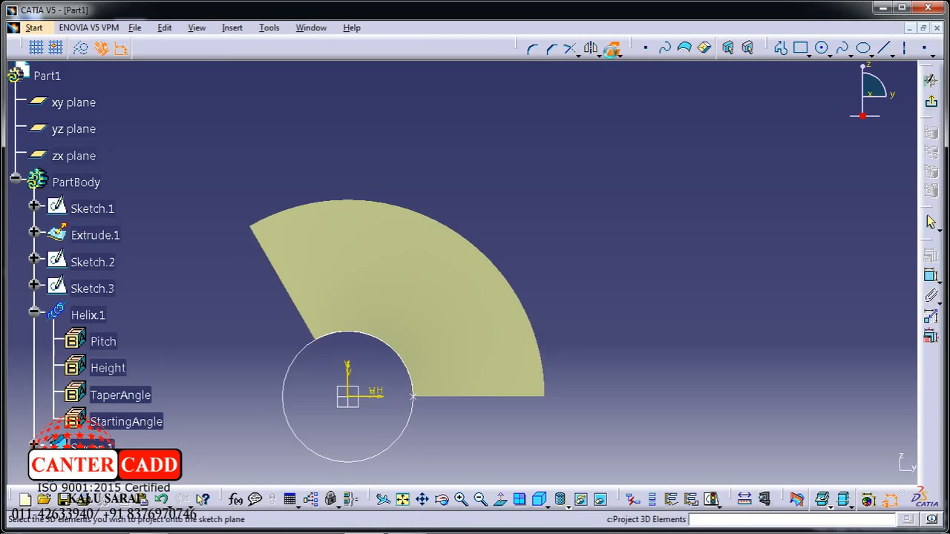
left_click(339, 207)
left_click(619, 56)
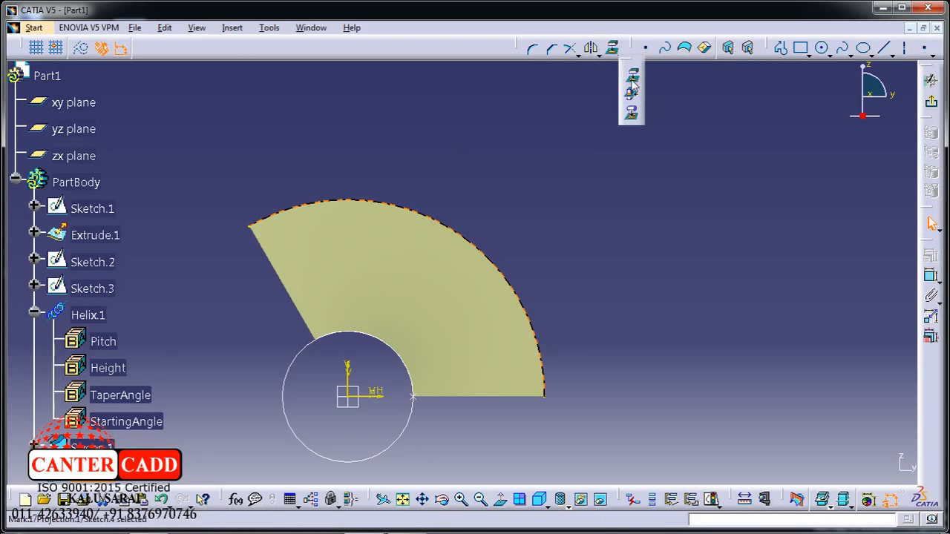
left_click(629, 81)
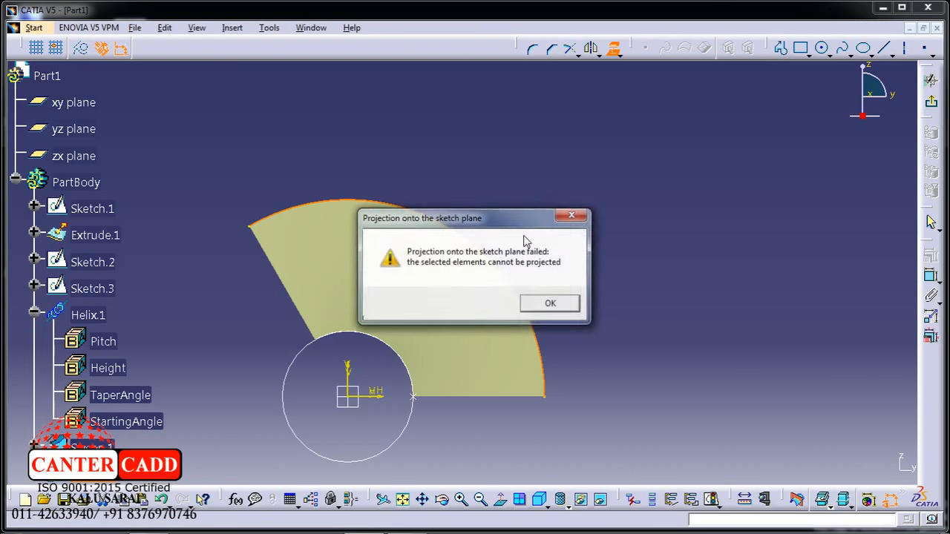
left_click(572, 214)
left_click(466, 232)
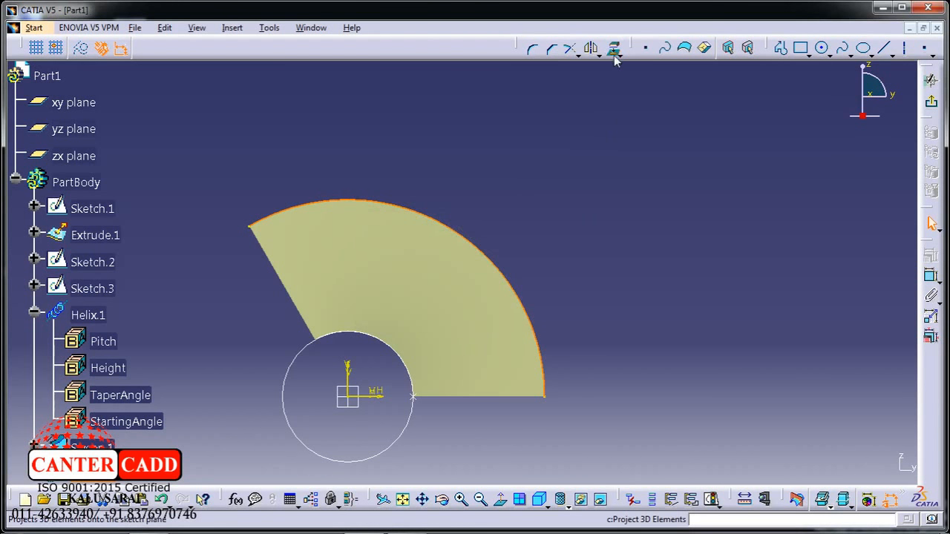
left_click(533, 305)
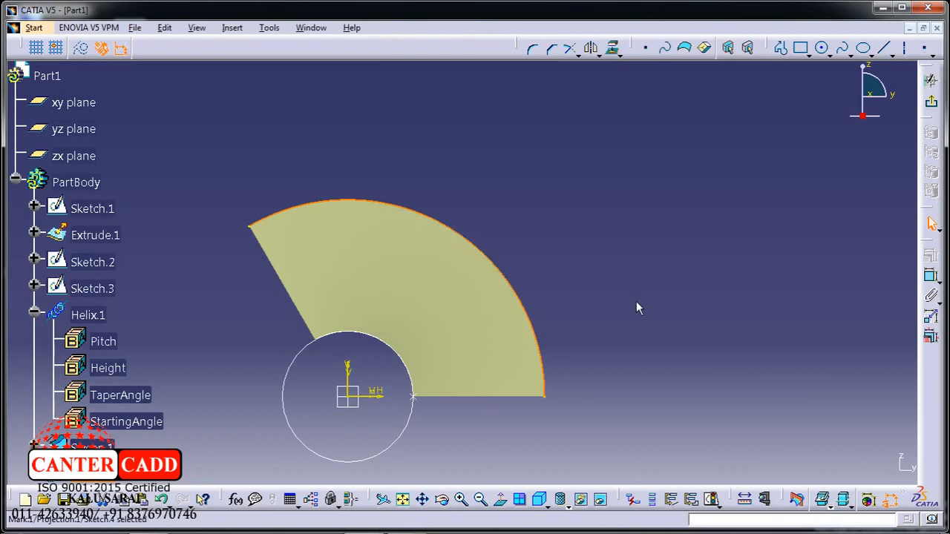
Project the blade's two straight side edges and its inner arc edge into the sketch.
left_click(613, 47)
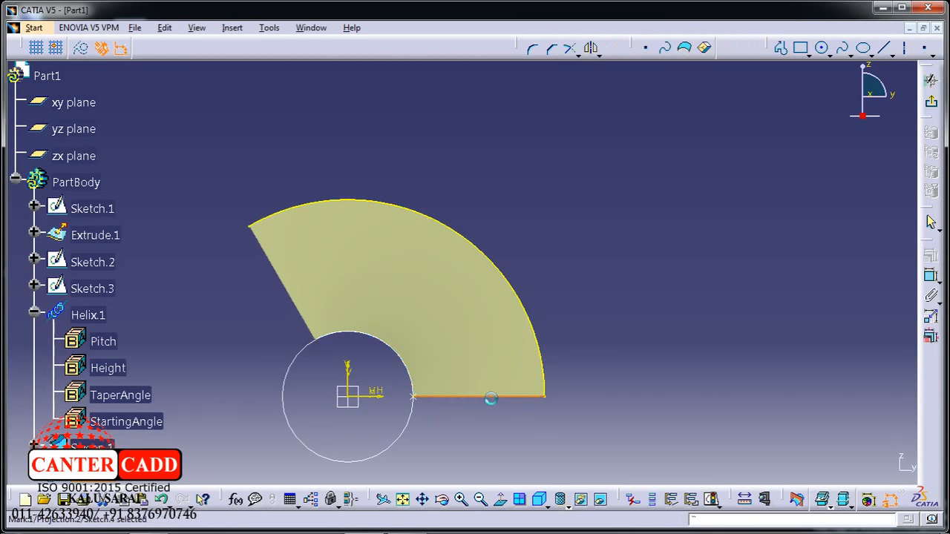
left_click(490, 396)
left_click(613, 47)
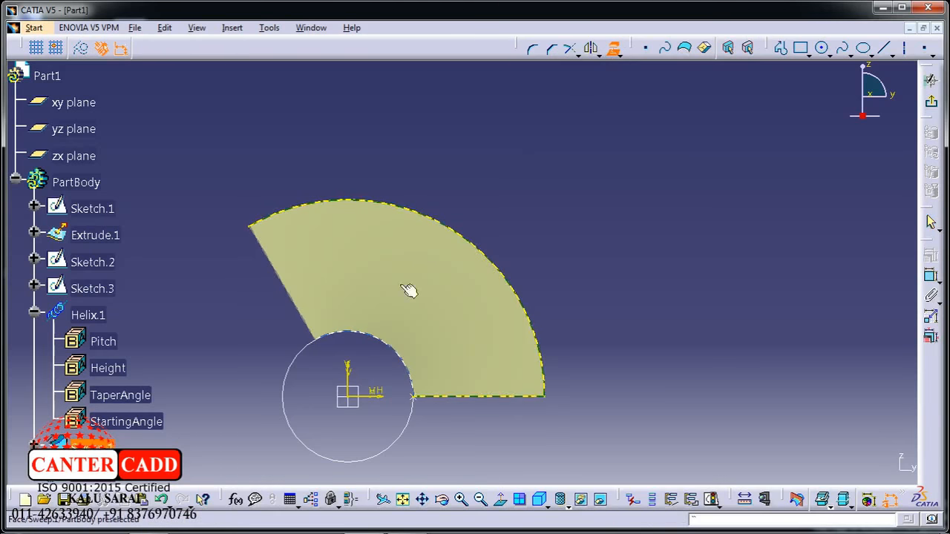
left_click(392, 347)
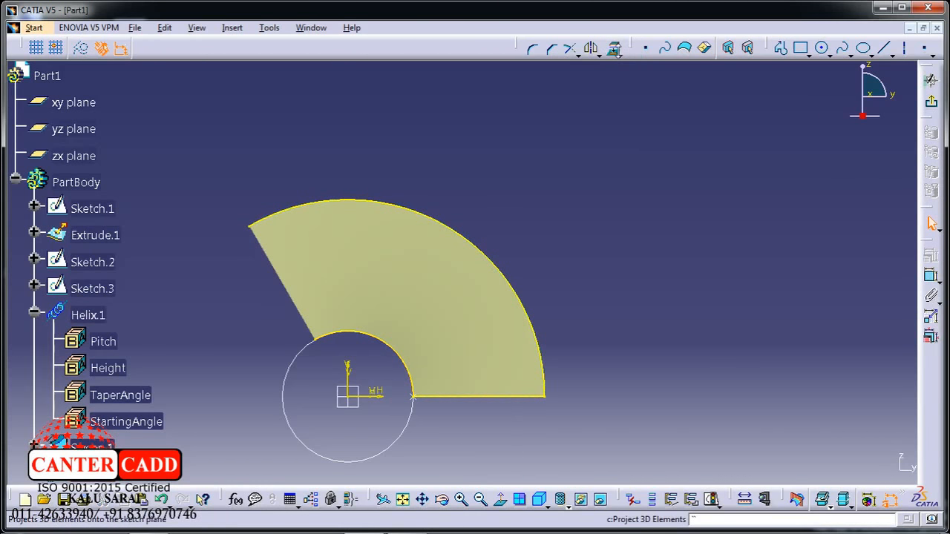
left_click(613, 47)
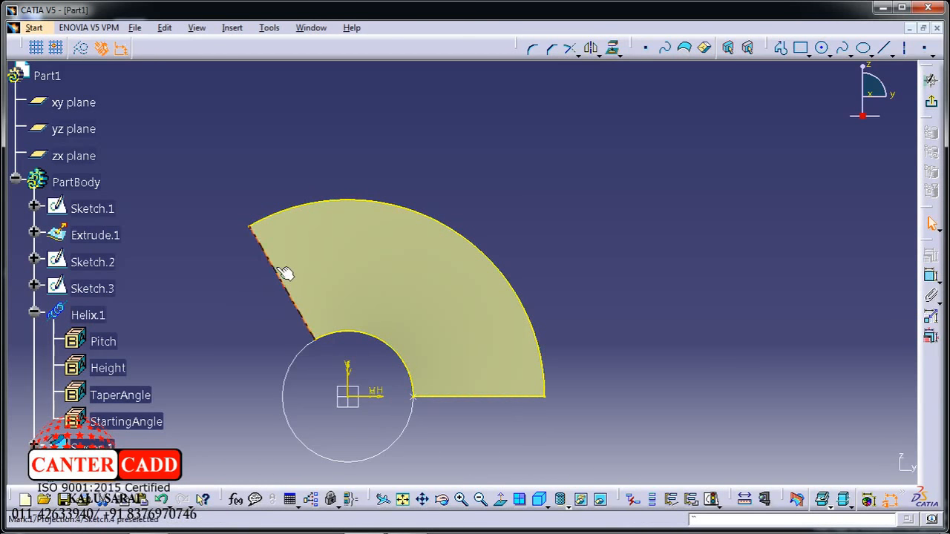
Round the corner between the outer arc and the slanted side edge with a radius of about 16.4 mm.
left_click(532, 50)
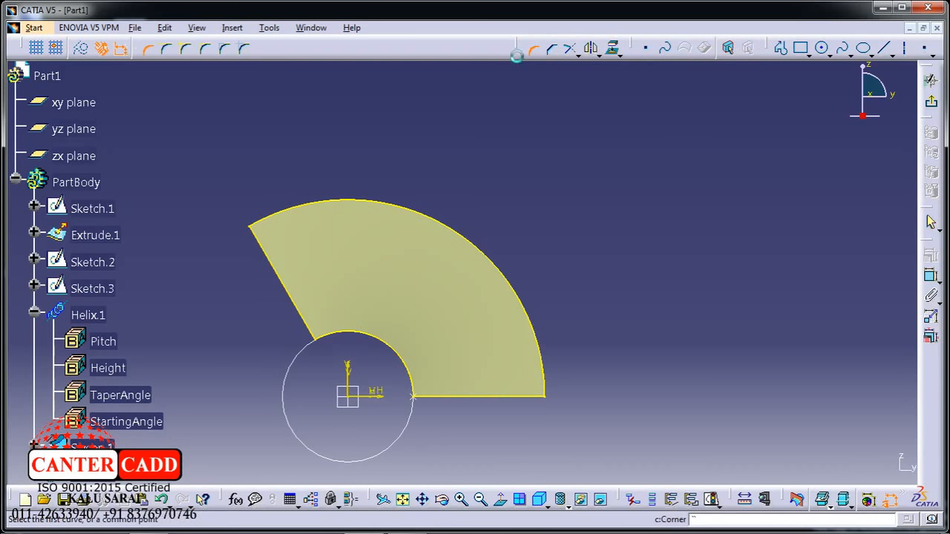
left_click(275, 213)
left_click(267, 254)
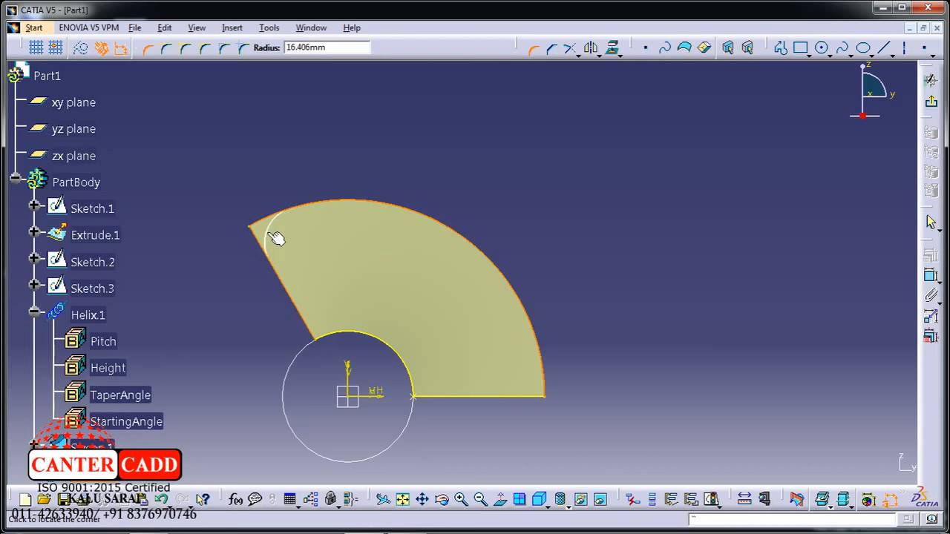
left_click(275, 238)
Round the corner between the outer arc and the horizontal side edge with a radius of about 24.8 mm, and exit the sketch.
left_click(533, 51)
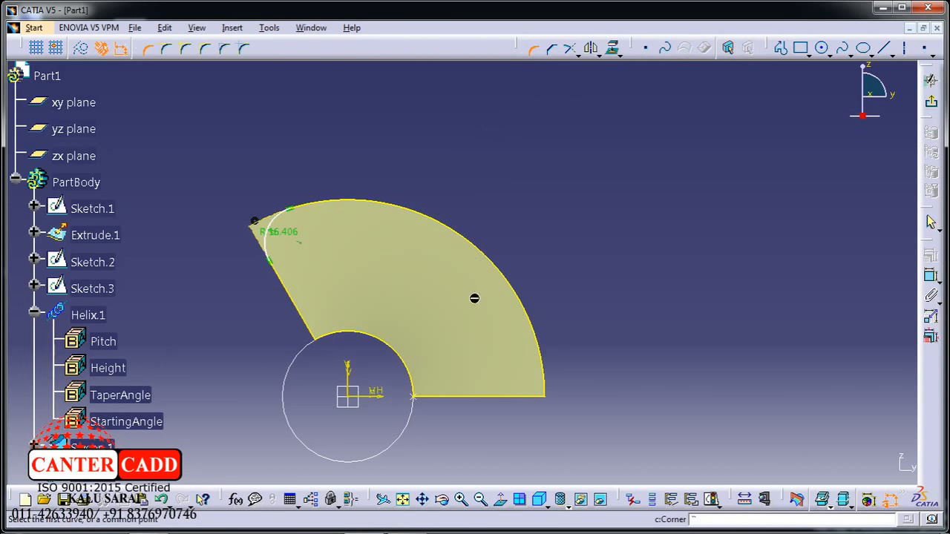
left_click(519, 395)
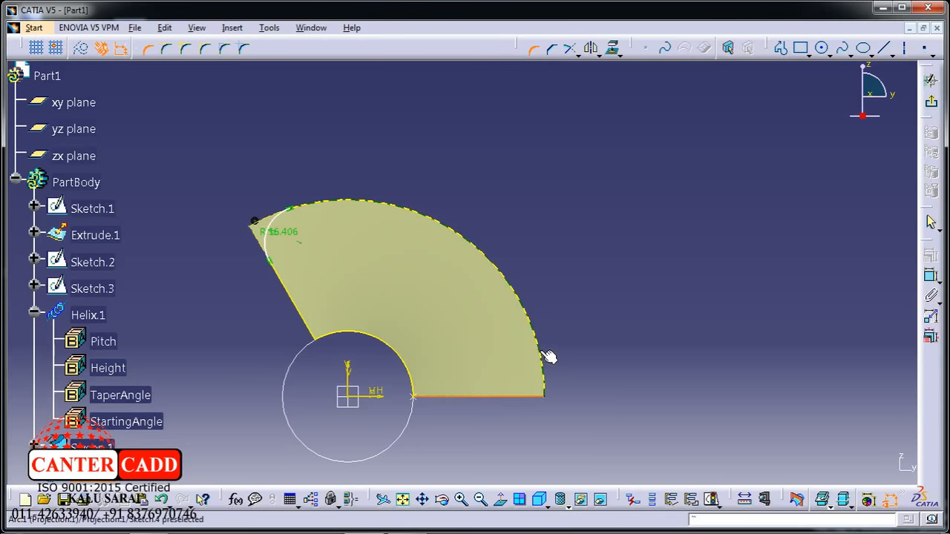
left_click(541, 353)
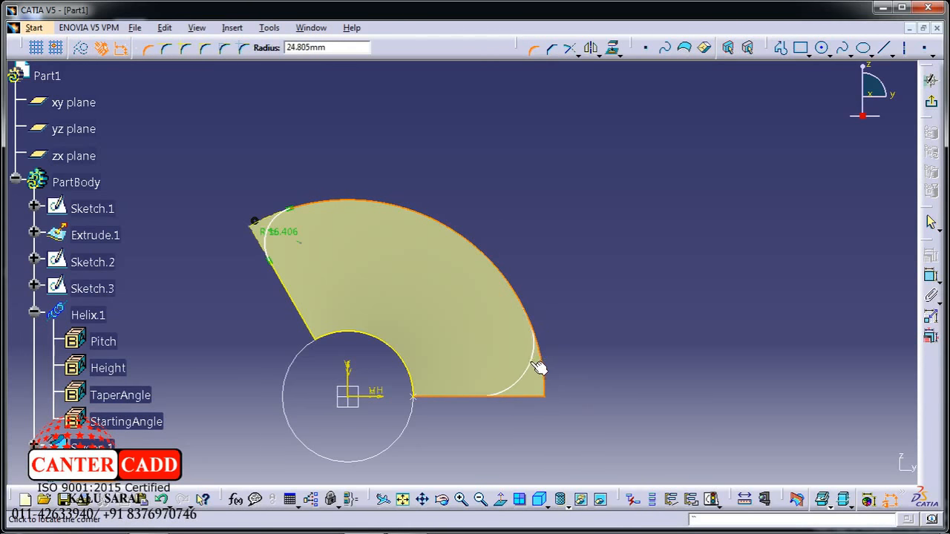
left_click(540, 368)
mouse_move(629, 389)
middle_mouse_down()
mouse_move(411, 328)
mouse_move(542, 233)
mouse_move(604, 311)
mouse_move(371, 275)
mouse_move(529, 321)
mouse_move(549, 304)
mouse_move(854, 193)
middle_mouse_up()
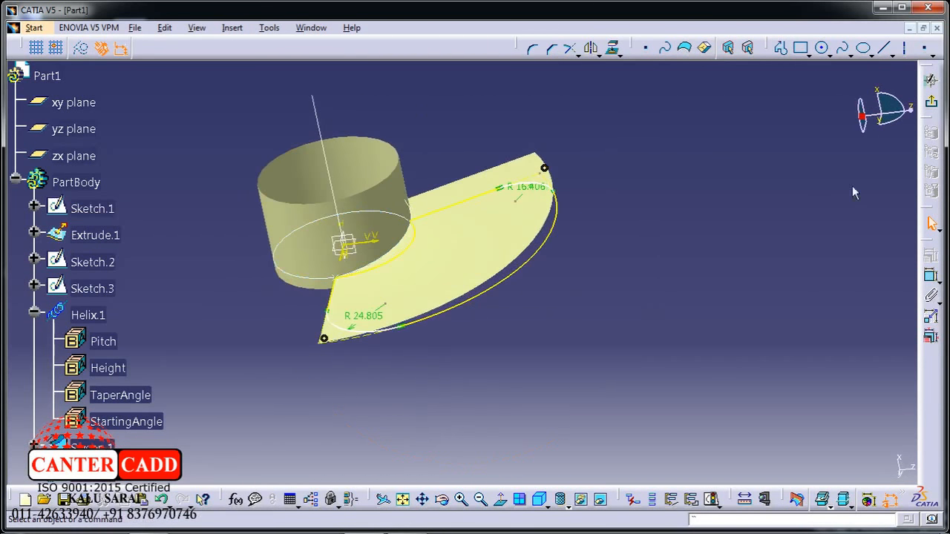
left_click(930, 102)
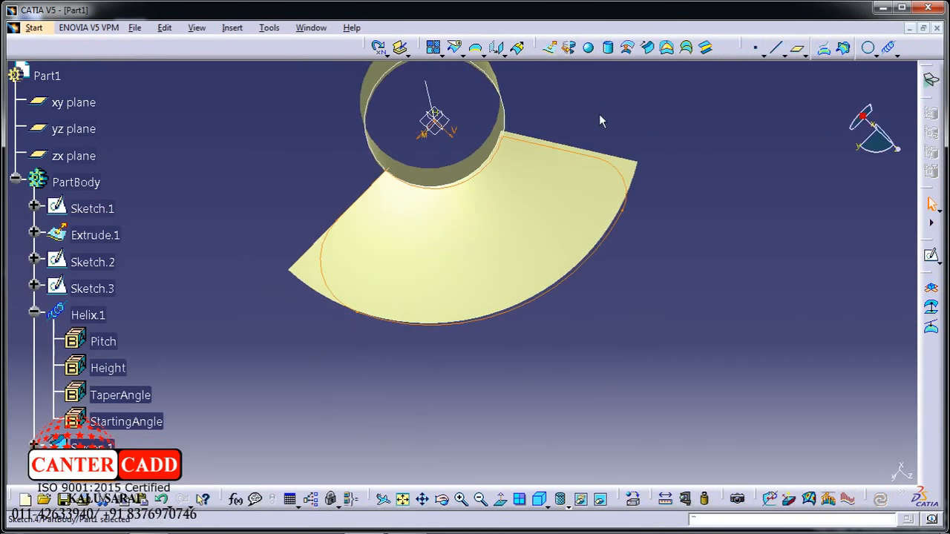
Extrude the rounded blade profile as a surface, 35 mm for Limit 1 and 5 mm for Limit 2.
left_click(551, 52)
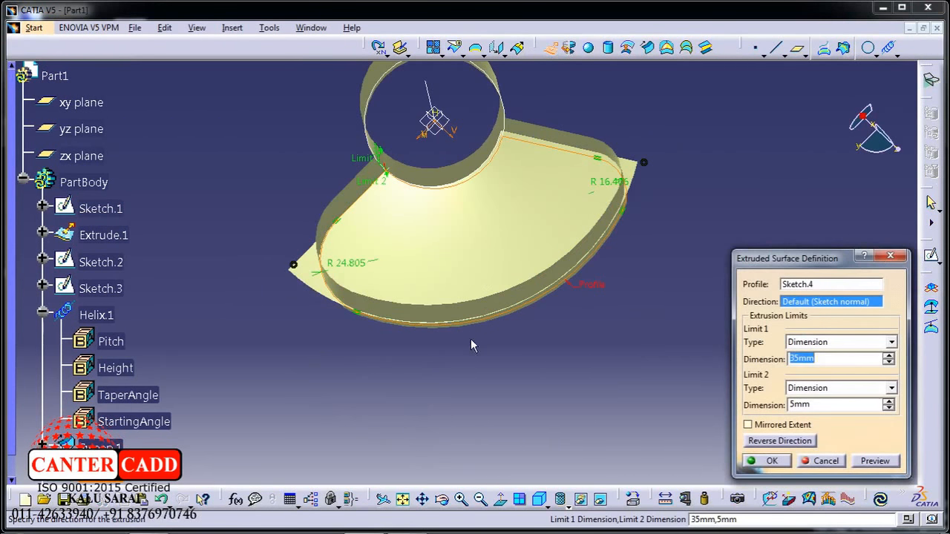
middle_click_drag(471, 345, 454, 157)
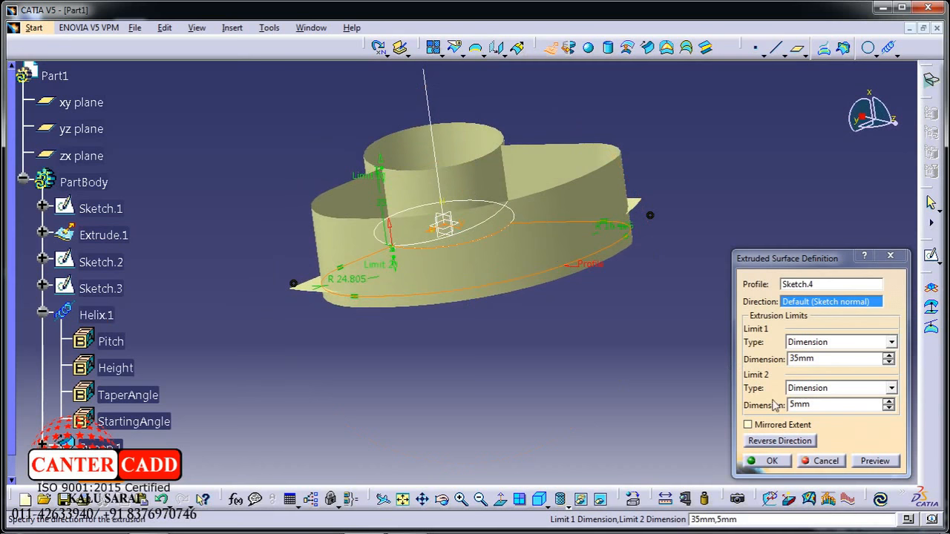
left_click(772, 461)
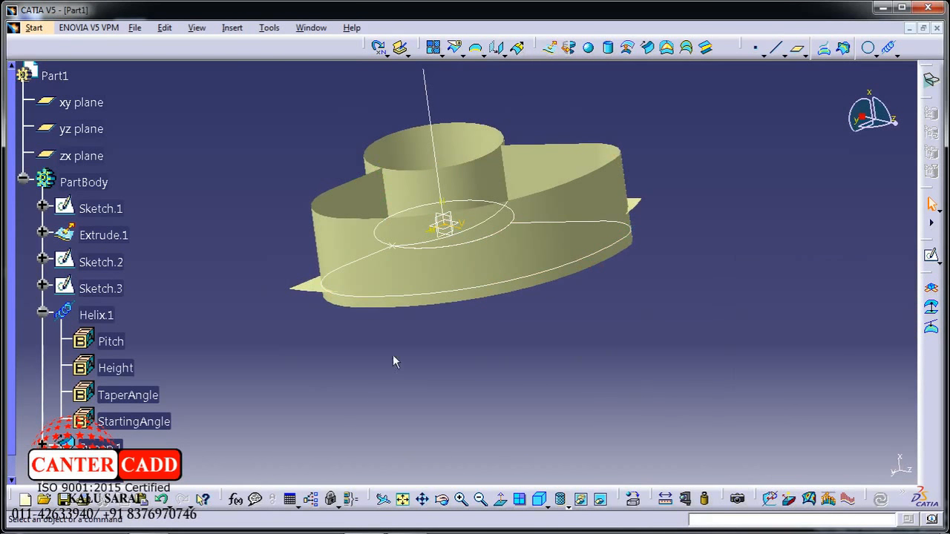
Edit the extruded blade-profile surface and set its Limit 2 to 2 mm.
middle_click_drag(393, 354, 562, 307)
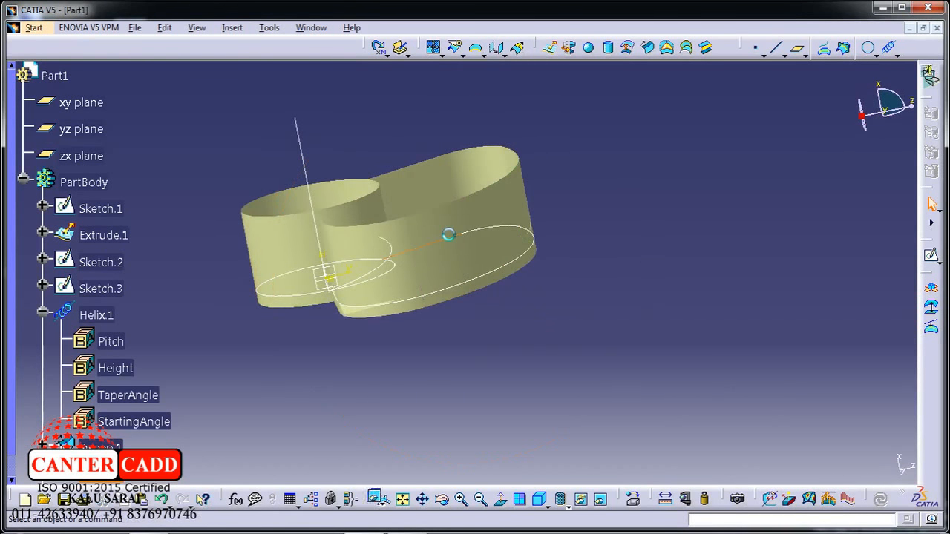
double_click(446, 233)
left_click(929, 110)
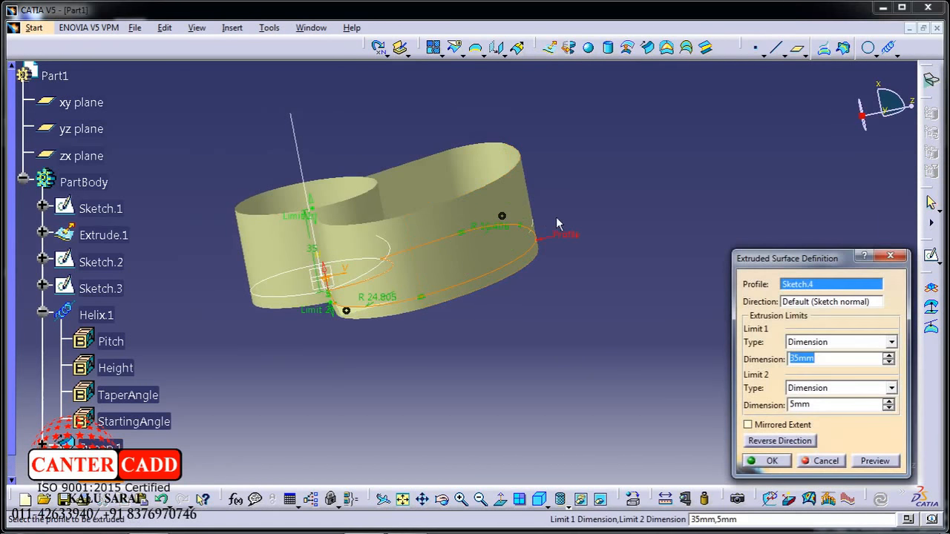
middle_click_drag(294, 271, 334, 185)
middle_click_drag(449, 278, 443, 257)
left_click_drag(826, 407, 767, 410)
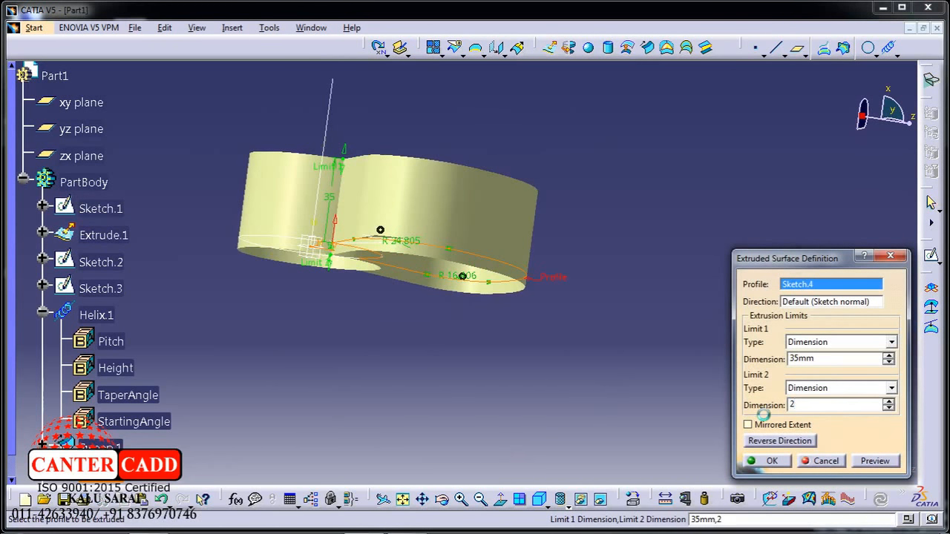
key("Return")
Set Limit 1 of the extruded blade-profile surface to 33 mm.
middle_click_drag(423, 252, 420, 297)
double_click(458, 217)
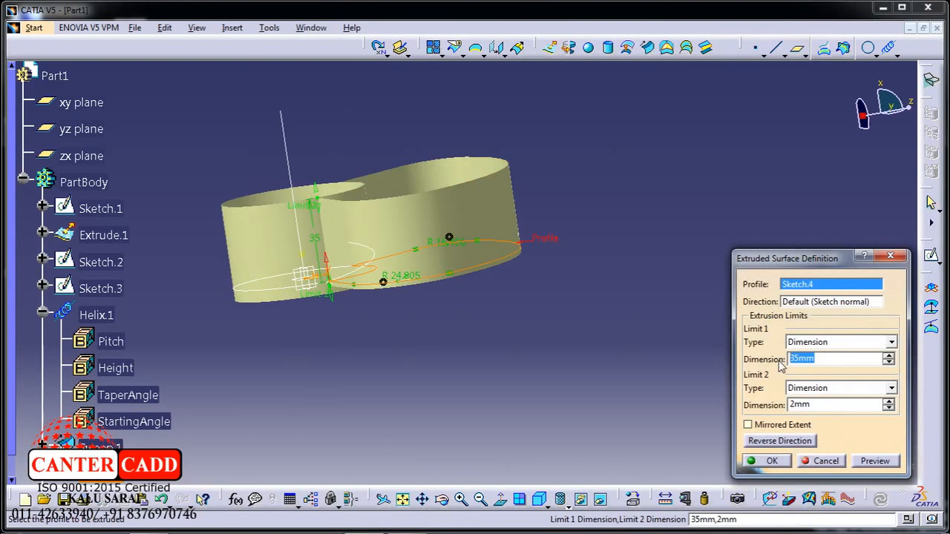
type("33")
key("Return")
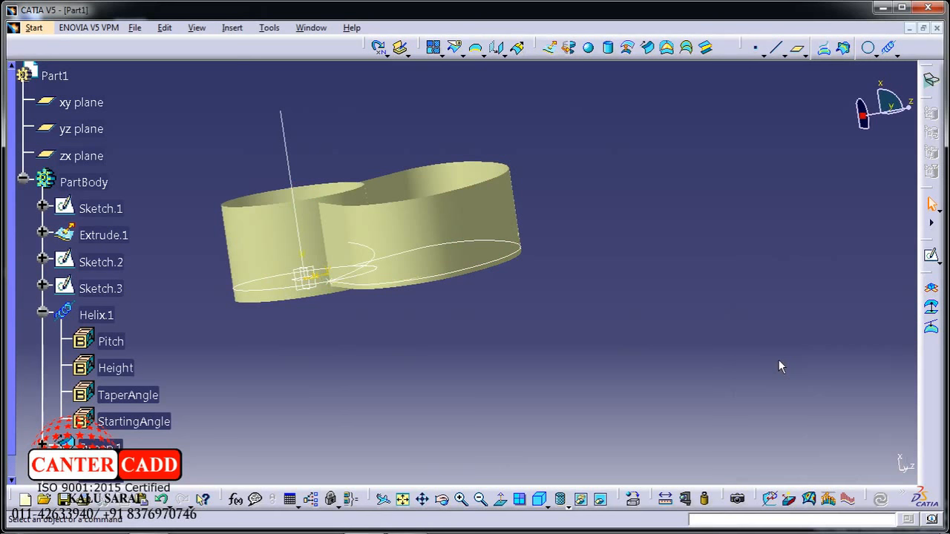
Set Limit 1 of the extruded blade-profile surface to 20 mm.
double_click(420, 227)
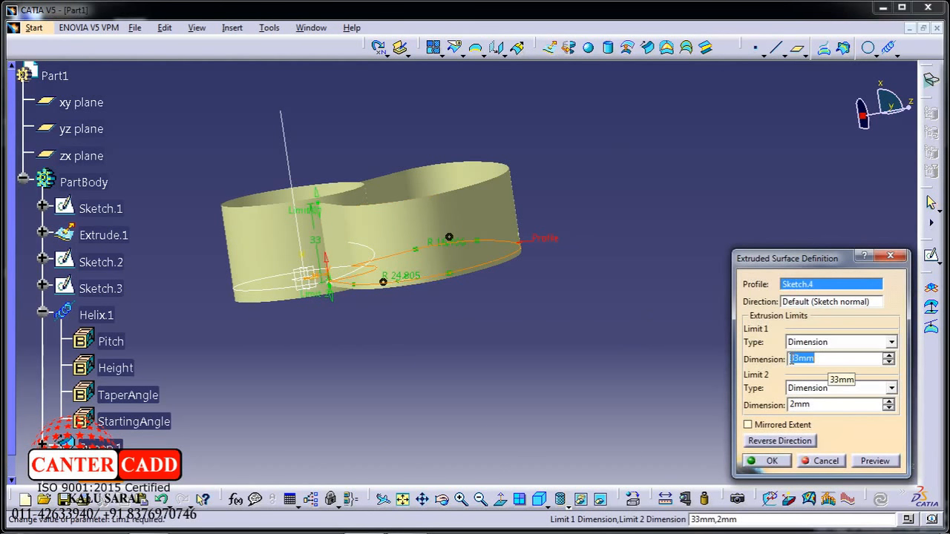
type("20")
key("Return")
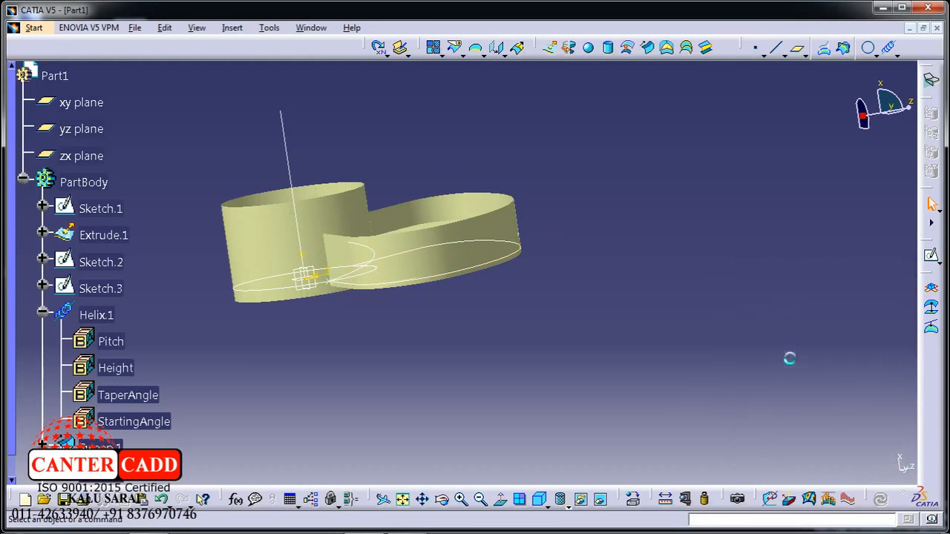
middle_click_drag(520, 356, 385, 299)
middle_click_drag(676, 165, 393, 343)
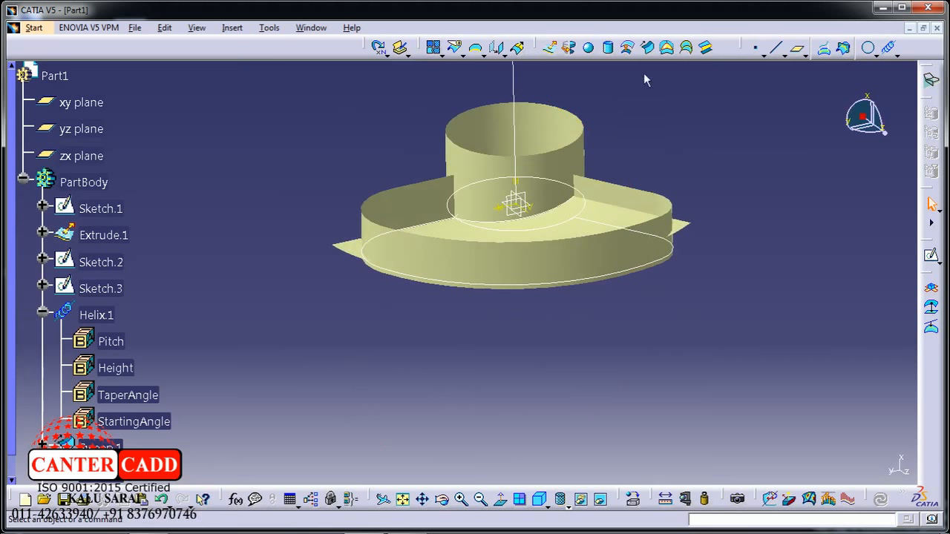
left_click(461, 55)
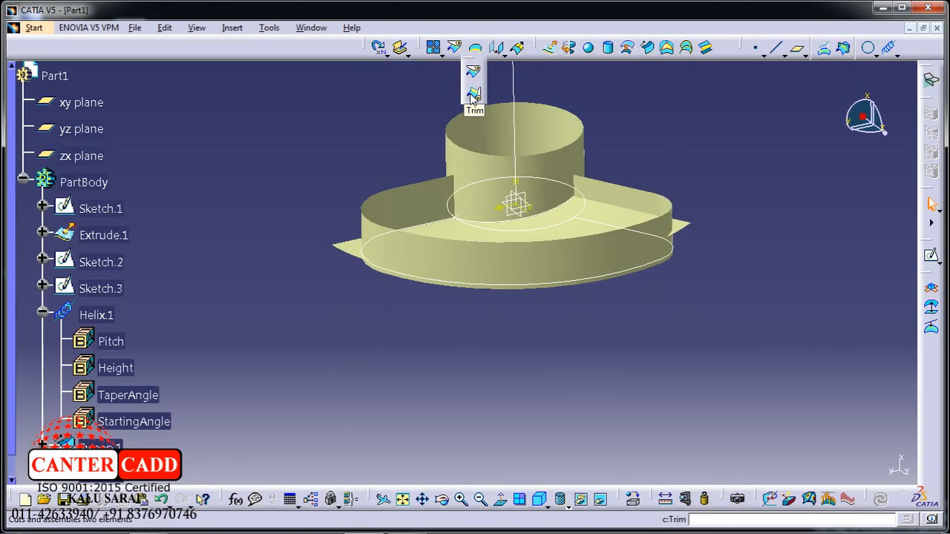
left_click(474, 103)
left_click(610, 211)
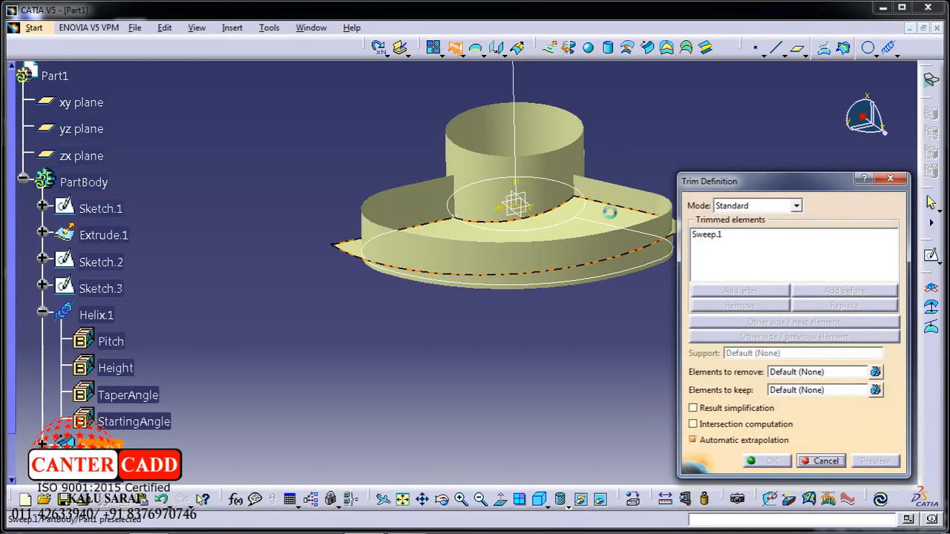
left_click(619, 199)
middle_click_drag(622, 247, 564, 232)
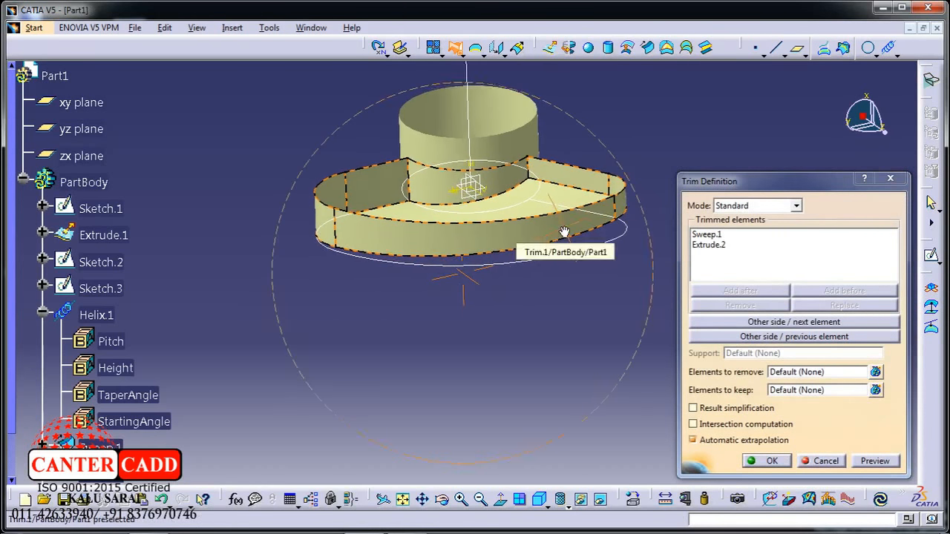
left_click(749, 337)
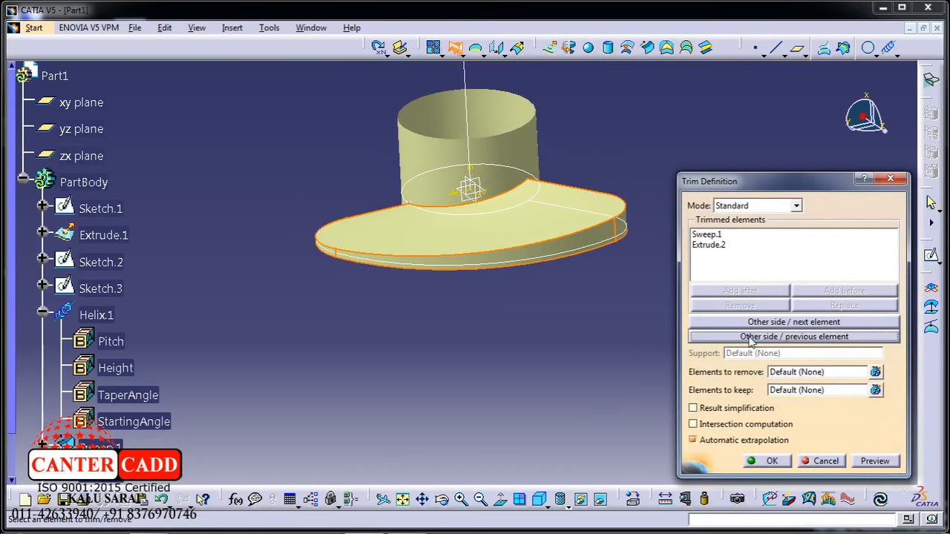
middle_click_drag(509, 322, 528, 286)
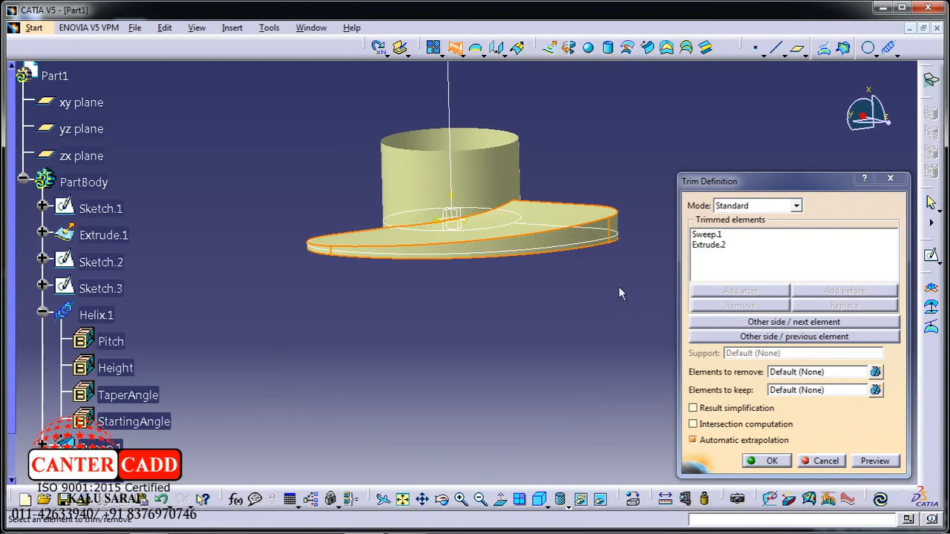
left_click(770, 324)
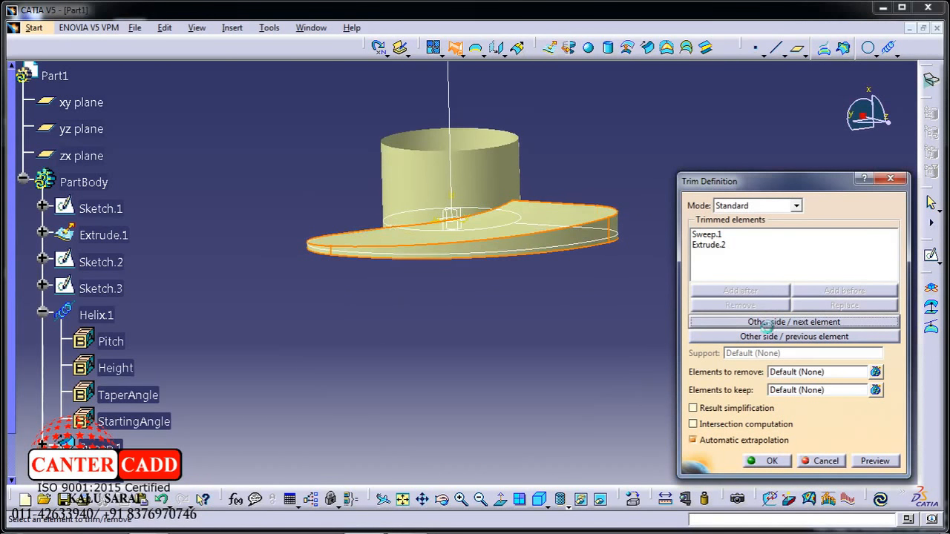
left_click(769, 337)
left_click(769, 338)
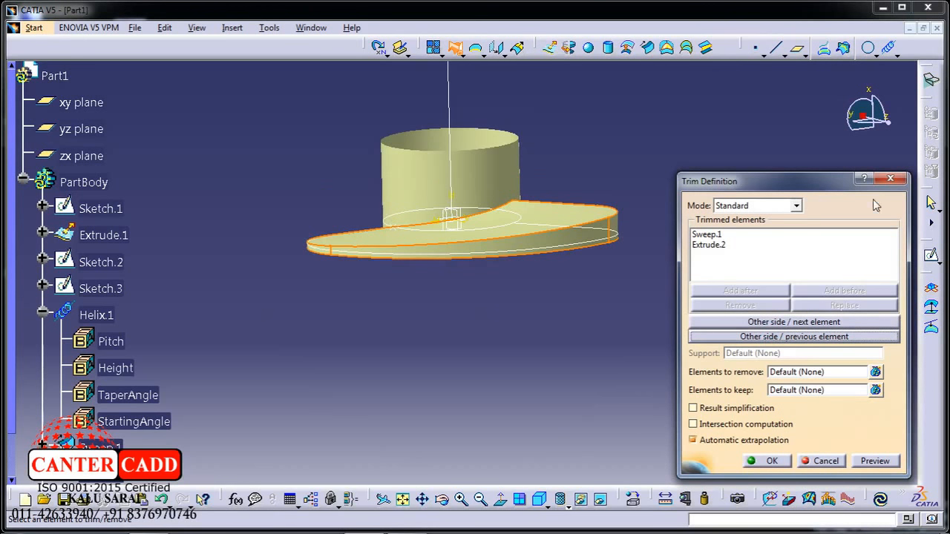
left_click(891, 182)
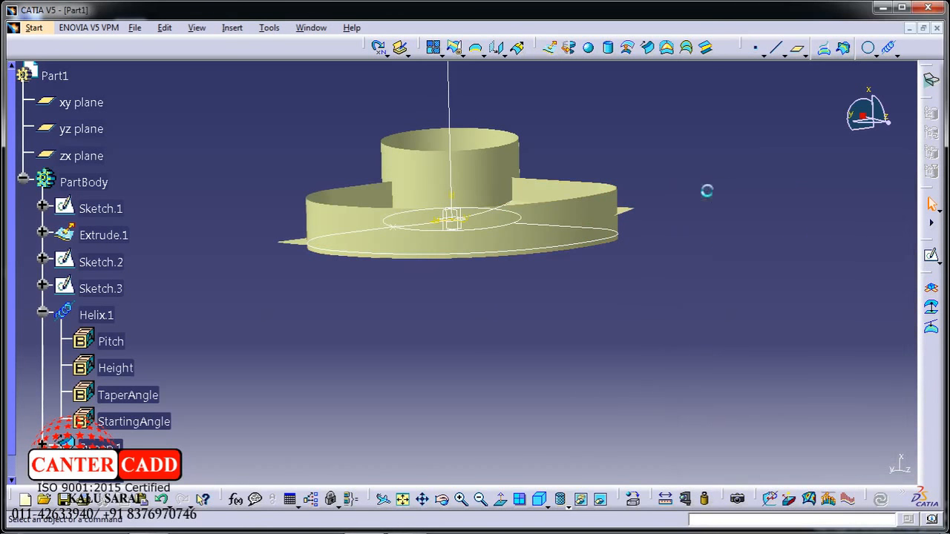
Edit the extruded blade-profile surface and set its Limit 2 to 0 mm.
double_click(598, 207)
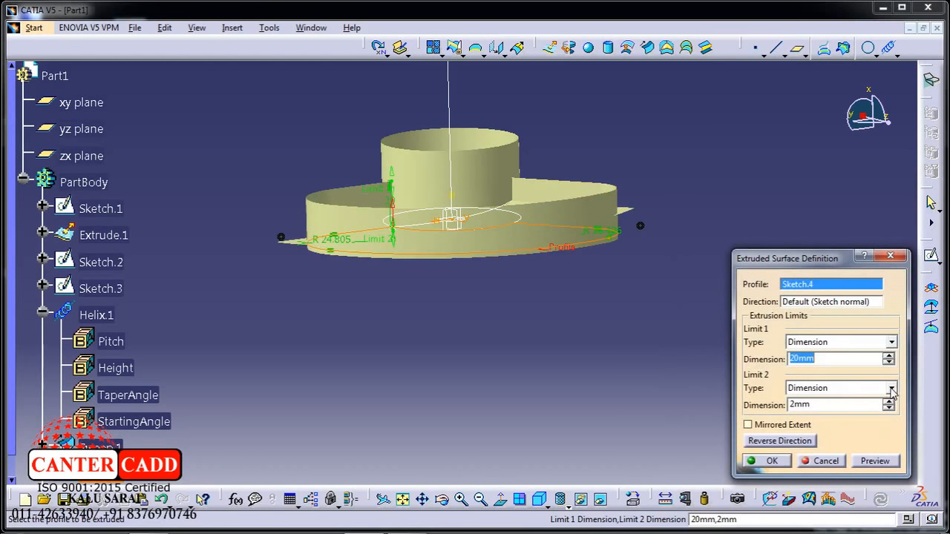
middle_click_drag(598, 299, 529, 264)
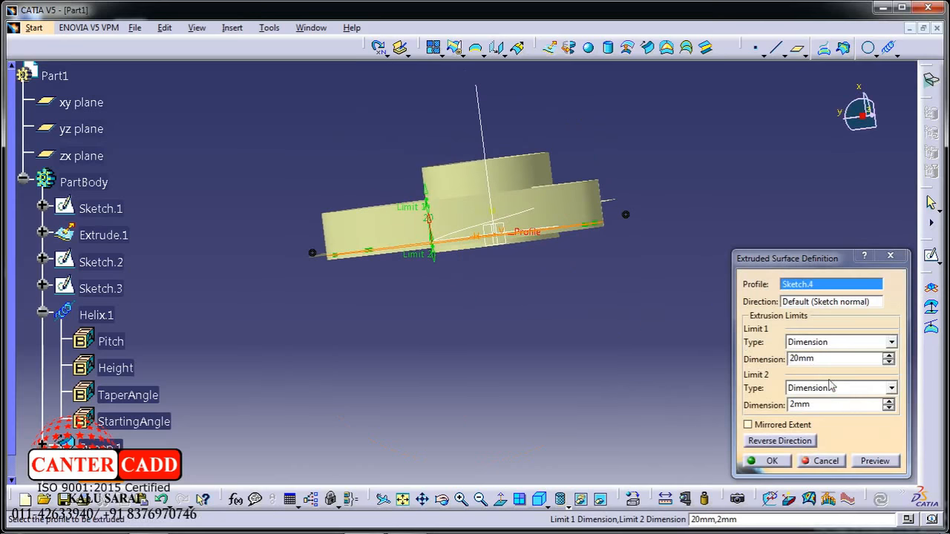
left_click_drag(825, 405, 781, 412)
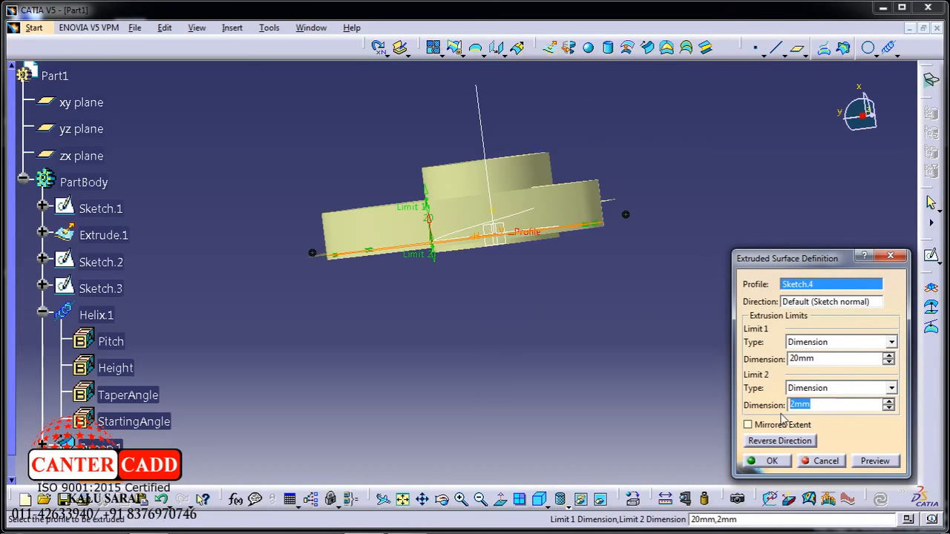
Try to end Limit 1 of the extruded blade profile up to the swept surface.
left_click(890, 342)
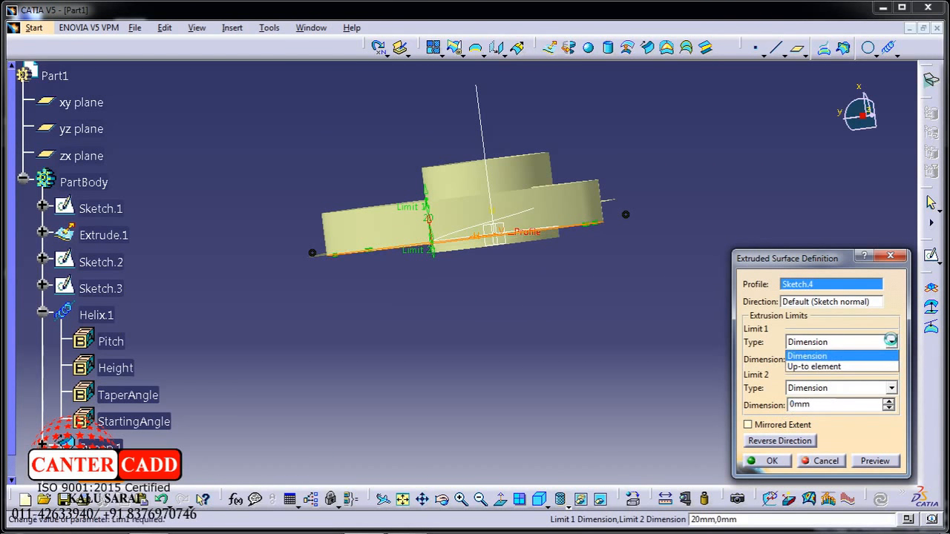
left_click(814, 367)
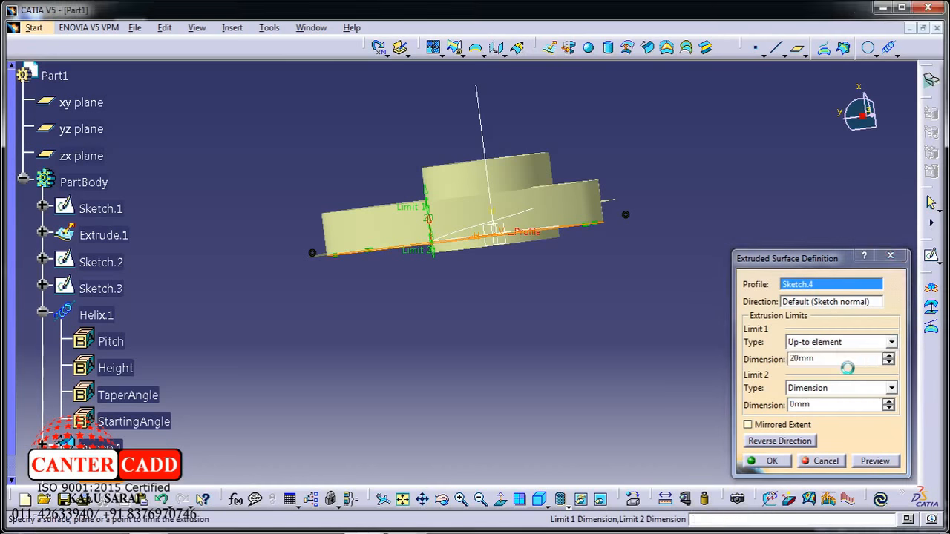
middle_click_drag(595, 327, 536, 411)
left_click(568, 245)
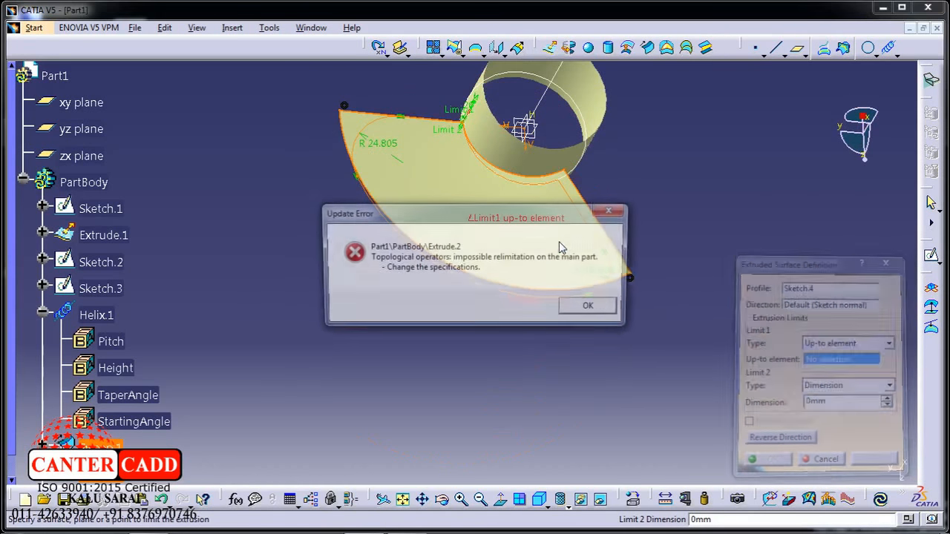
left_click(593, 309)
middle_click_drag(483, 319, 454, 339)
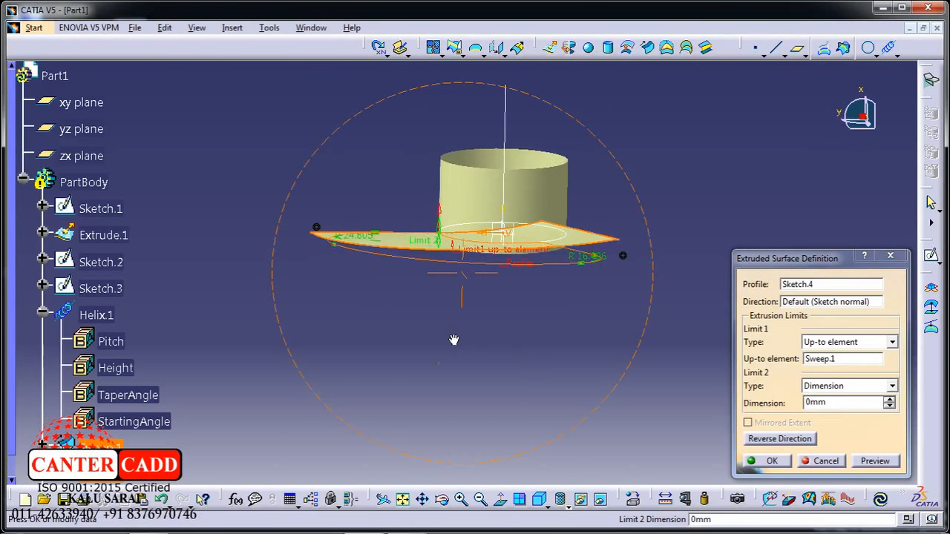
Set Limit 1 of the blade-profile extrusion back to the Dimension type and apply the edited extrusion.
left_click(893, 342)
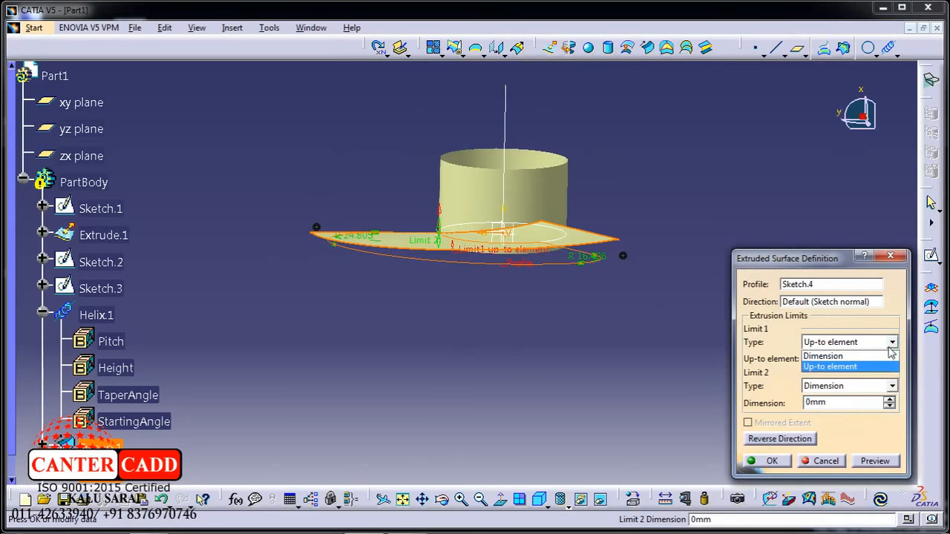
left_click(872, 354)
left_click(786, 463)
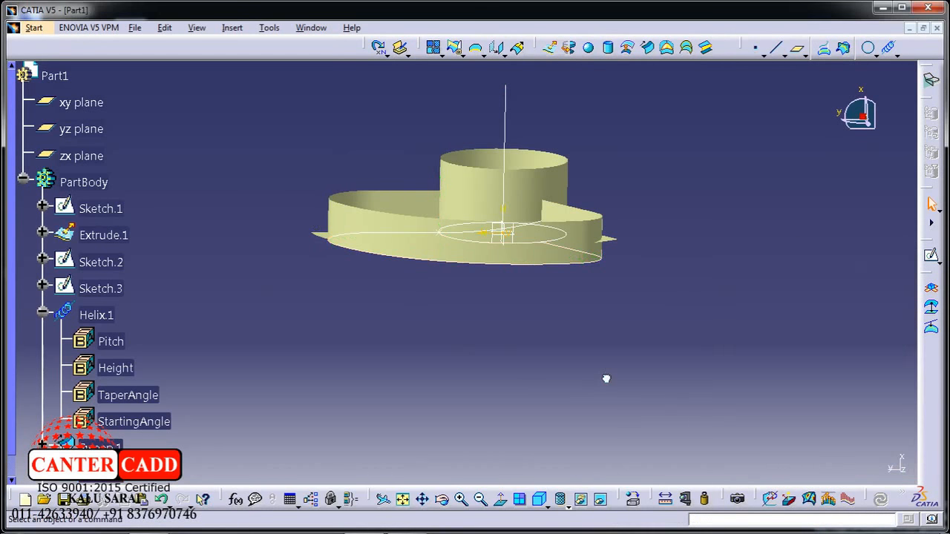
Trim the swept surface and the extruded profile against each other, keeping the blade inside the outline and the wall above it.
middle_click_drag(382, 232, 375, 303)
left_click(461, 53)
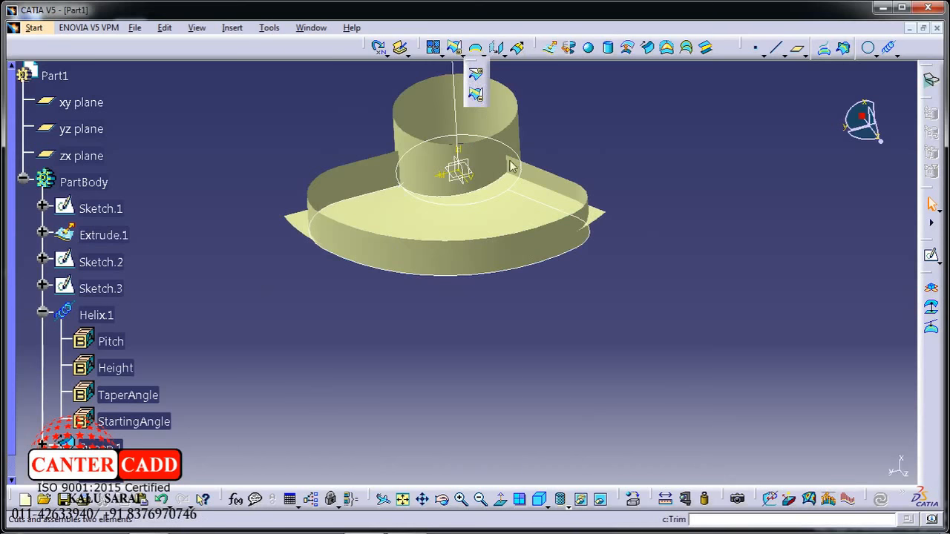
left_click(538, 215)
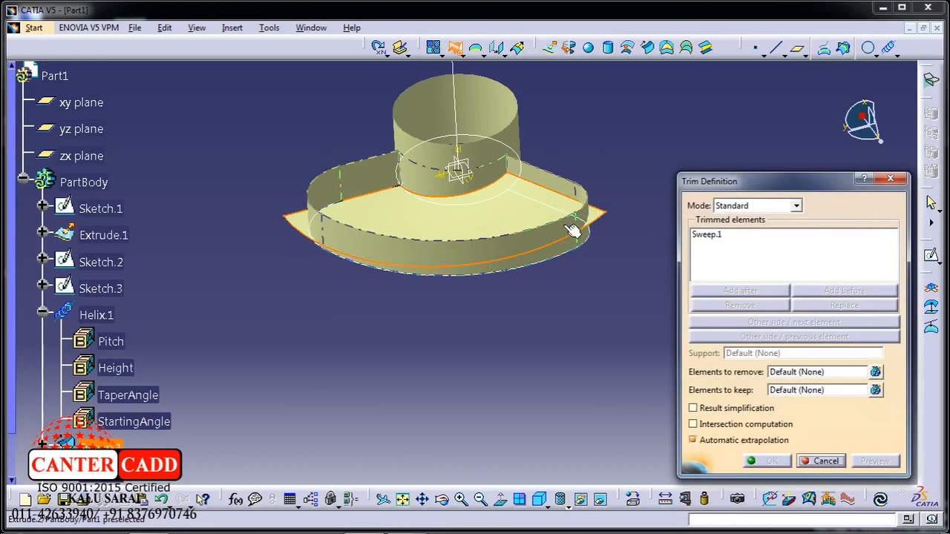
left_click(572, 230)
middle_click_drag(568, 236, 558, 253)
left_click(706, 338)
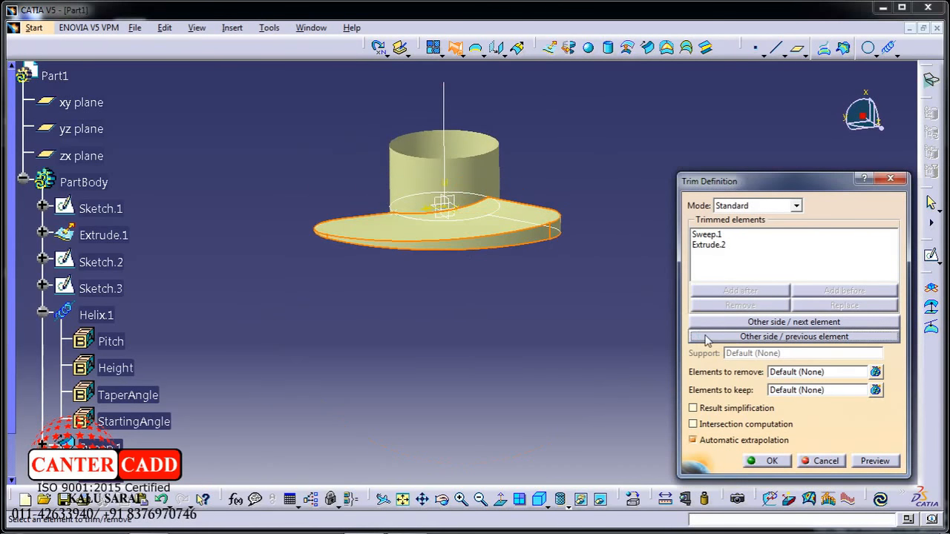
left_click(720, 322)
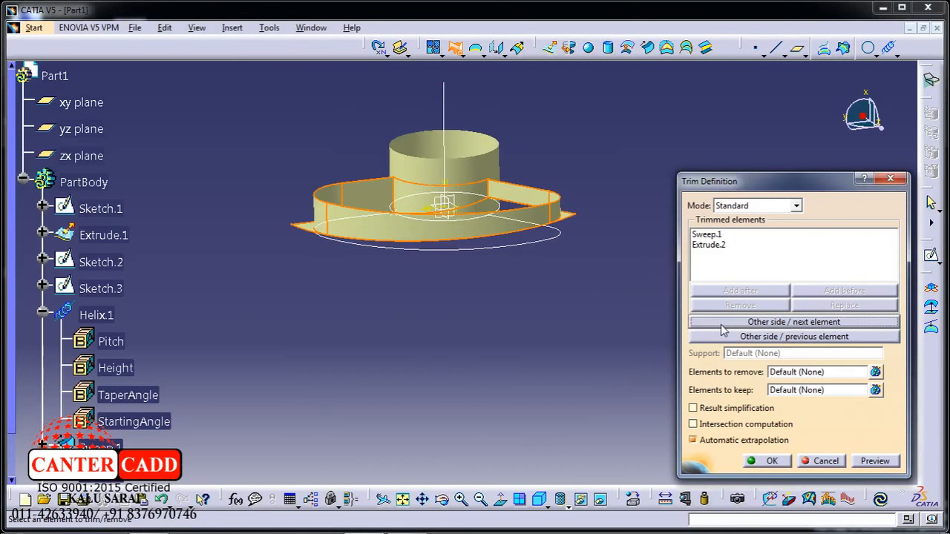
middle_click_drag(525, 349, 502, 126)
left_click(772, 462)
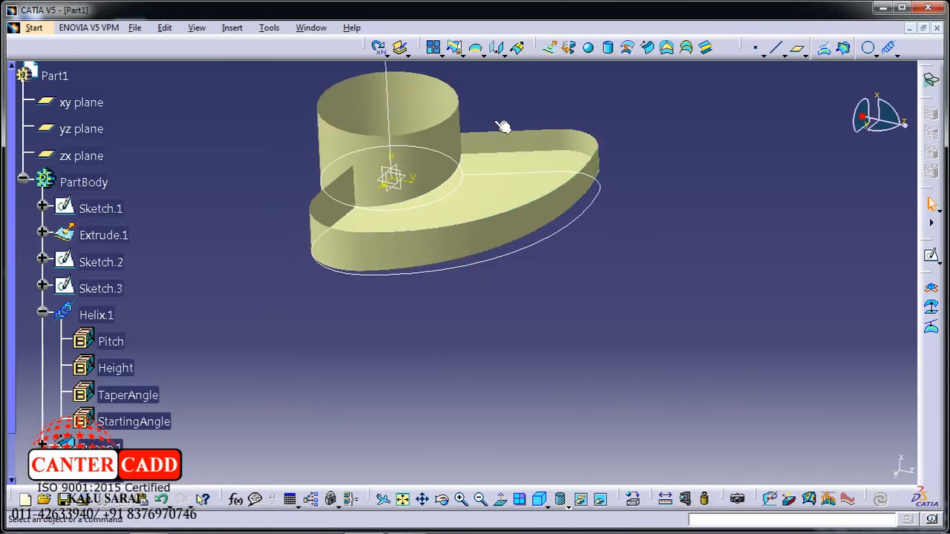
Disassemble the trimmed blade surface into all of its individual cells.
left_click(627, 47)
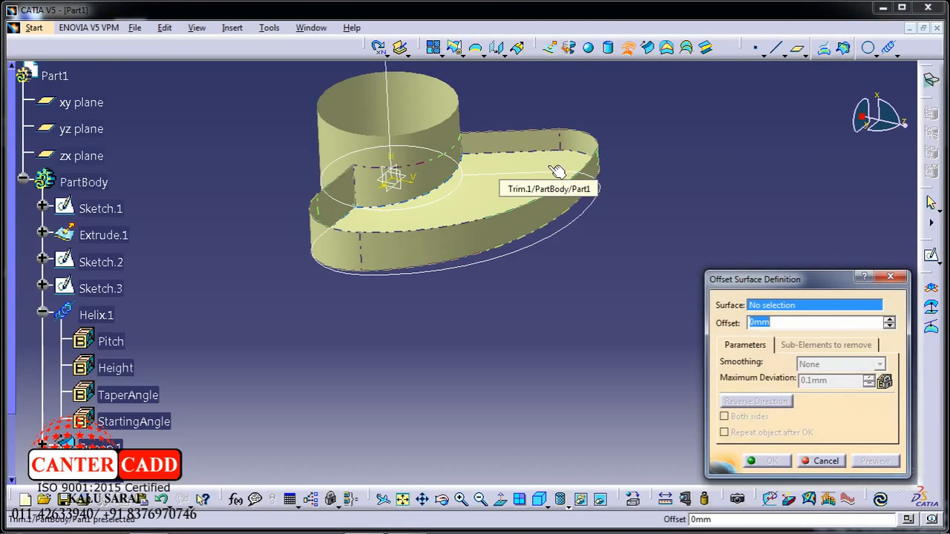
left_click(446, 58)
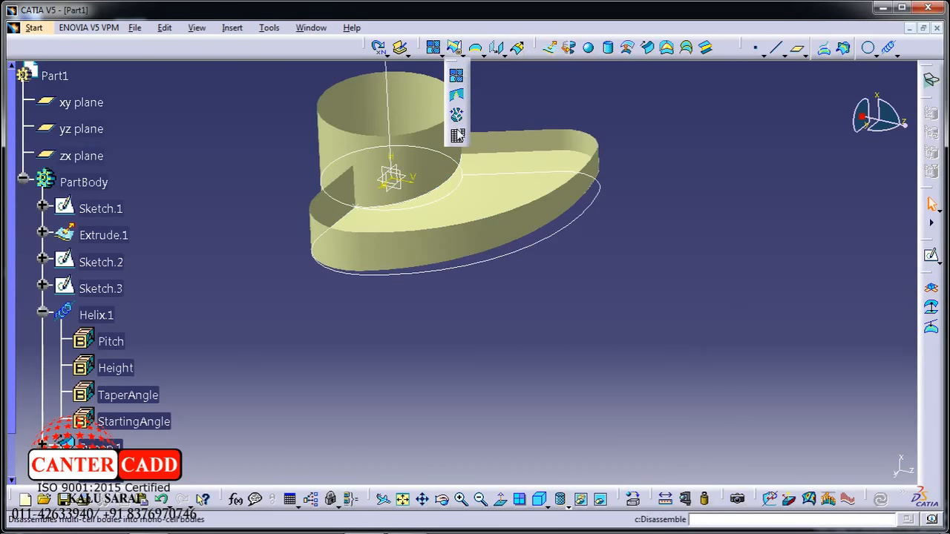
left_click(458, 135)
left_click(507, 148)
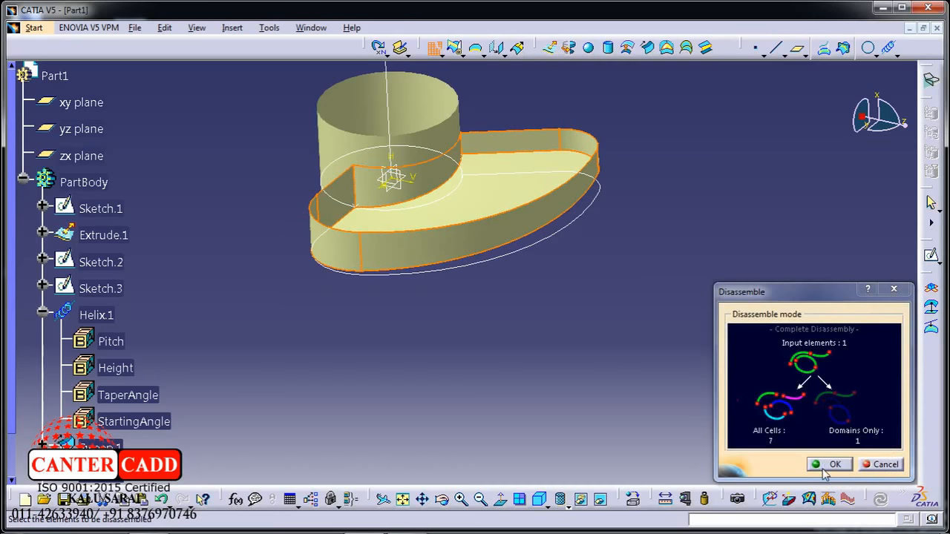
left_click(828, 464)
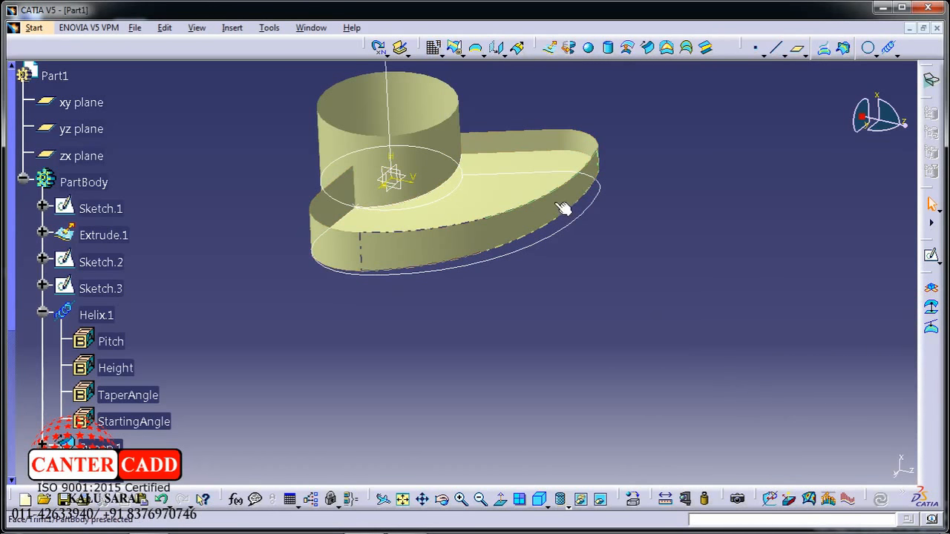
Try to delete the long curved outer wall of the trimmed blade surface.
left_click(564, 208)
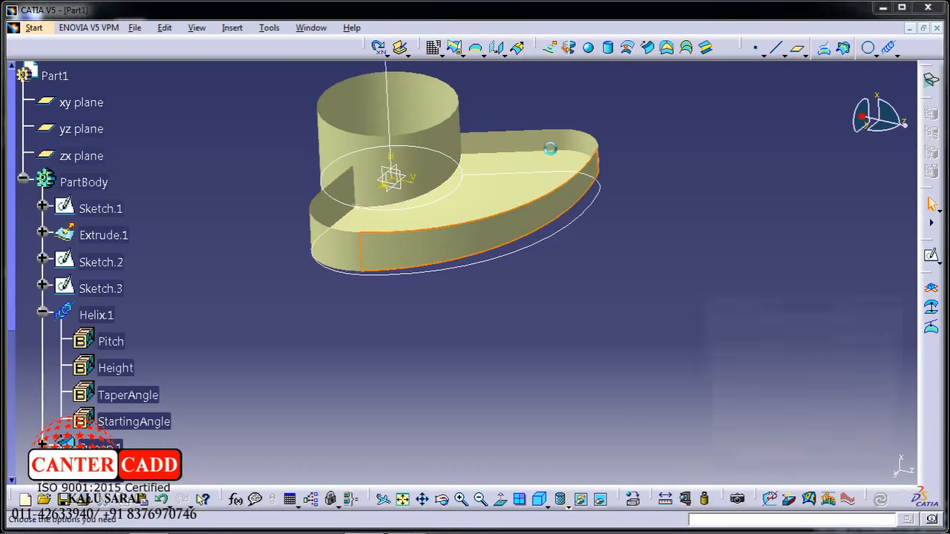
key("Delete")
left_click(829, 461)
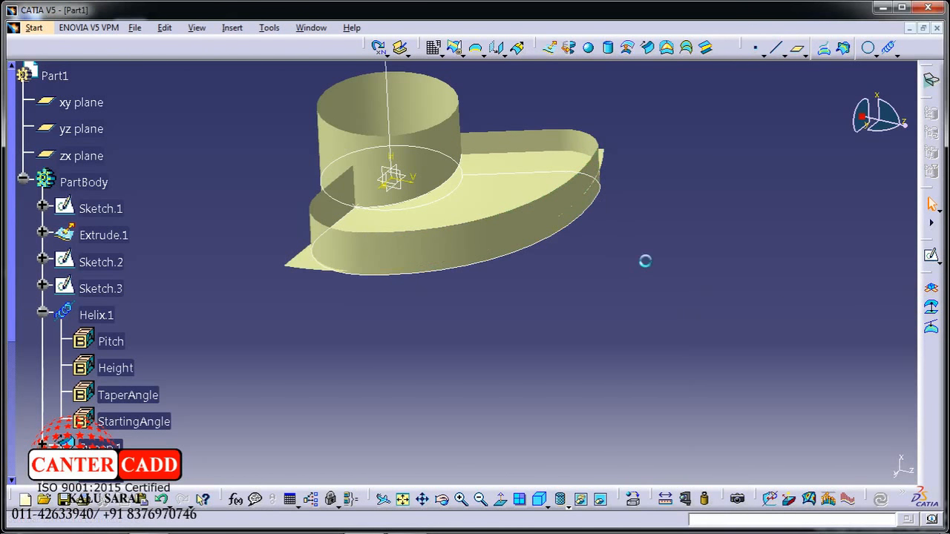
Hide the original trimmed surface and the disassembled long curved outer wall of the blade.
middle_click_drag(587, 267, 460, 223)
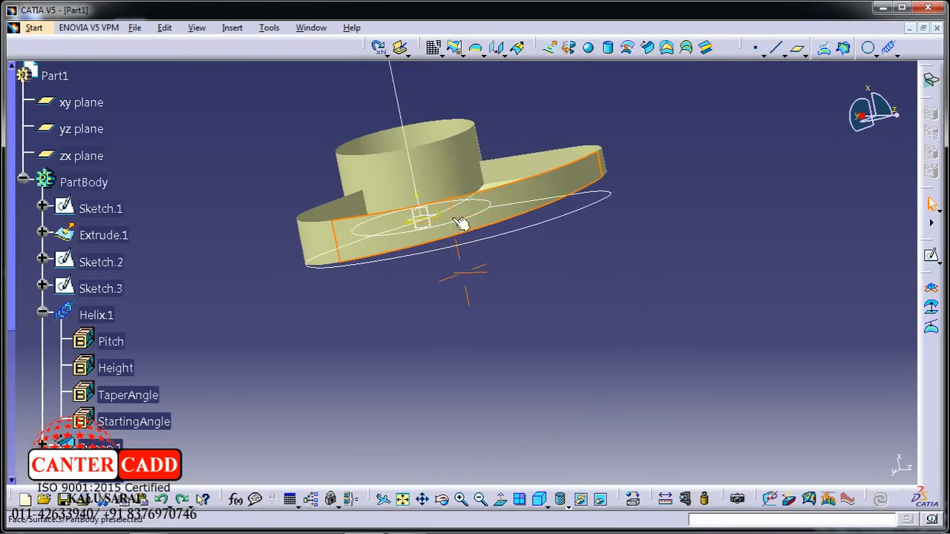
right_click(516, 199)
left_click(526, 233)
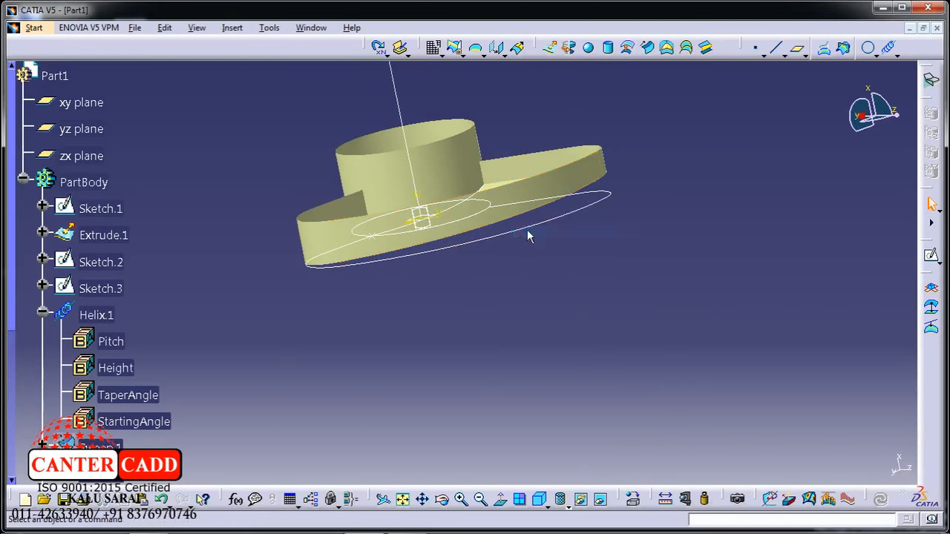
mouse_move(526, 233)
middle_mouse_down()
mouse_move(528, 275)
mouse_move(527, 220)
middle_mouse_up()
right_click(521, 210)
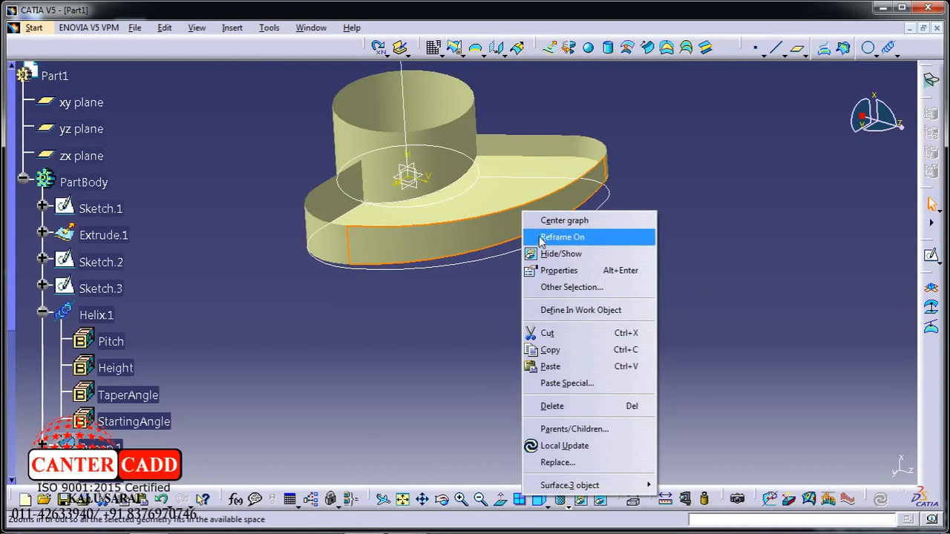
left_click(552, 255)
Hide both straight side walls of the blade and the rounded corner wall at the far end from the remaining corner.
right_click(534, 141)
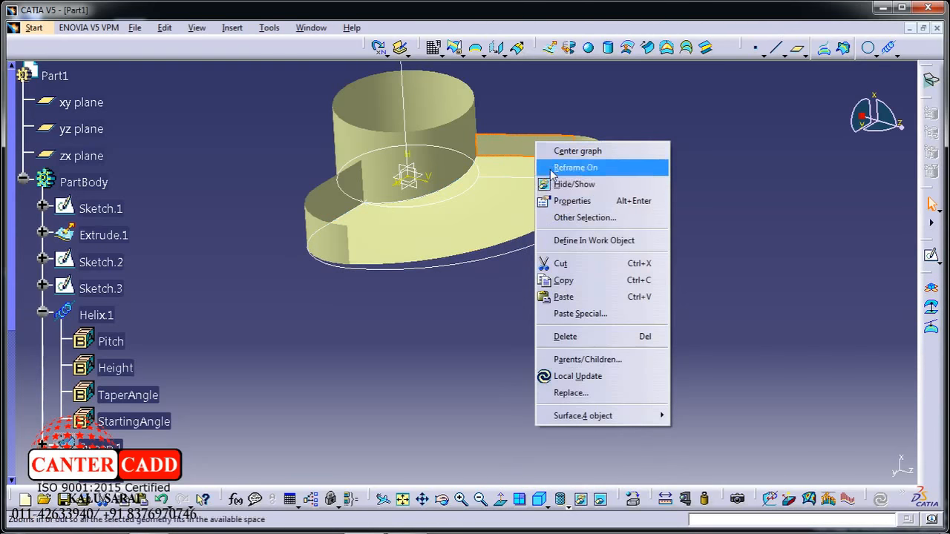
left_click(560, 176)
right_click(588, 146)
left_click(627, 188)
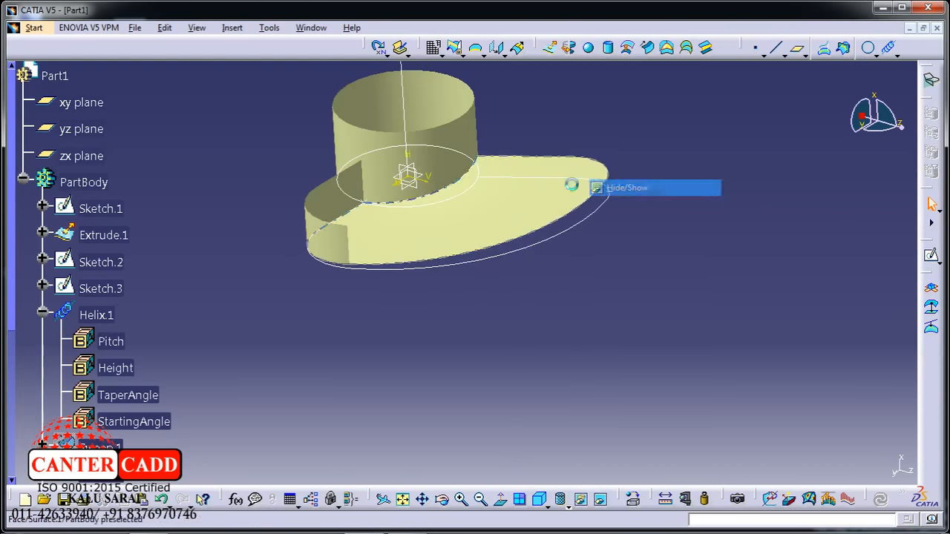
right_click(321, 197)
left_click(349, 242)
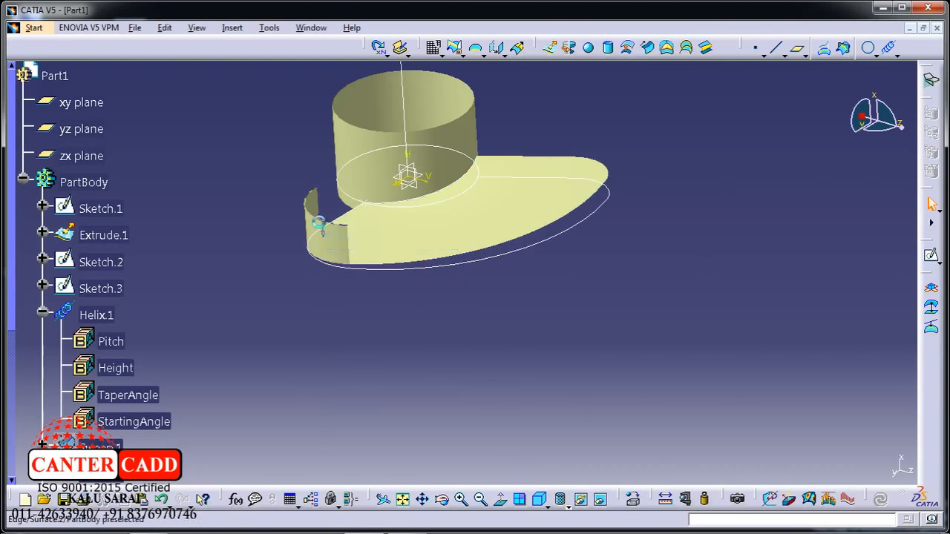
Hide the remaining rounded corner wall at the near end of the blade.
right_click(338, 244)
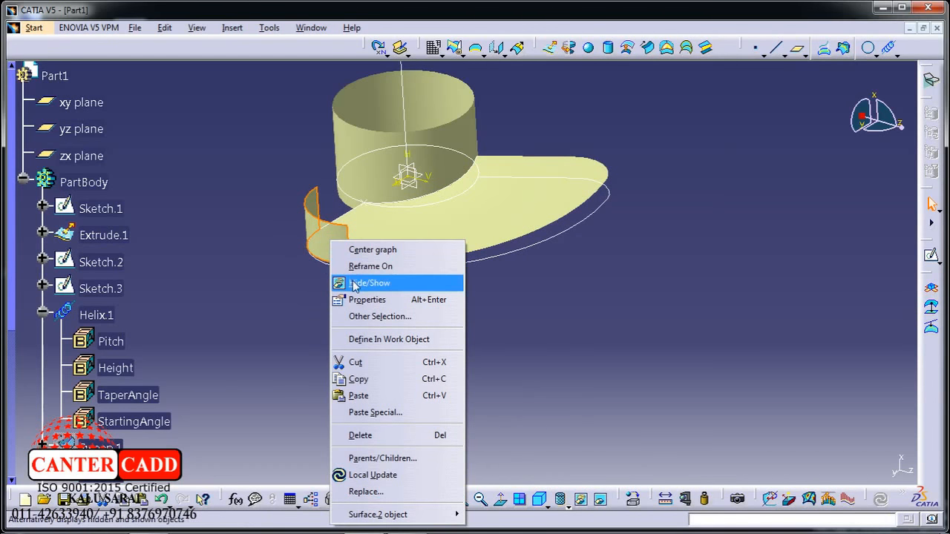
left_click(349, 278)
middle_click_drag(526, 343, 618, 281)
middle_click_drag(299, 266, 490, 267)
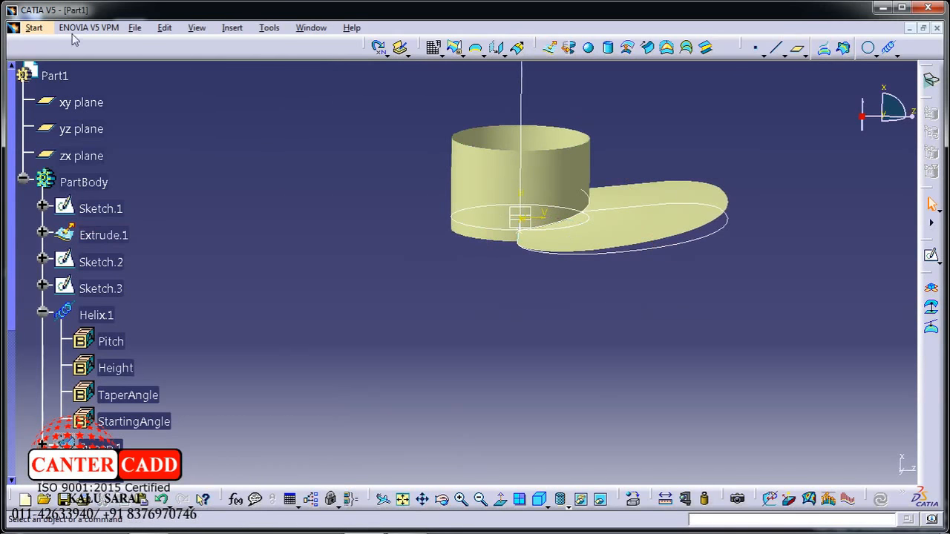
Switch to the Part Design workbench.
left_click(35, 27)
mouse_move(85, 60)
left_click(222, 60)
Thicken the blade surface into a solid with a first offset of 2 mm and a second offset of 0 mm.
middle_click_drag(534, 157, 443, 217)
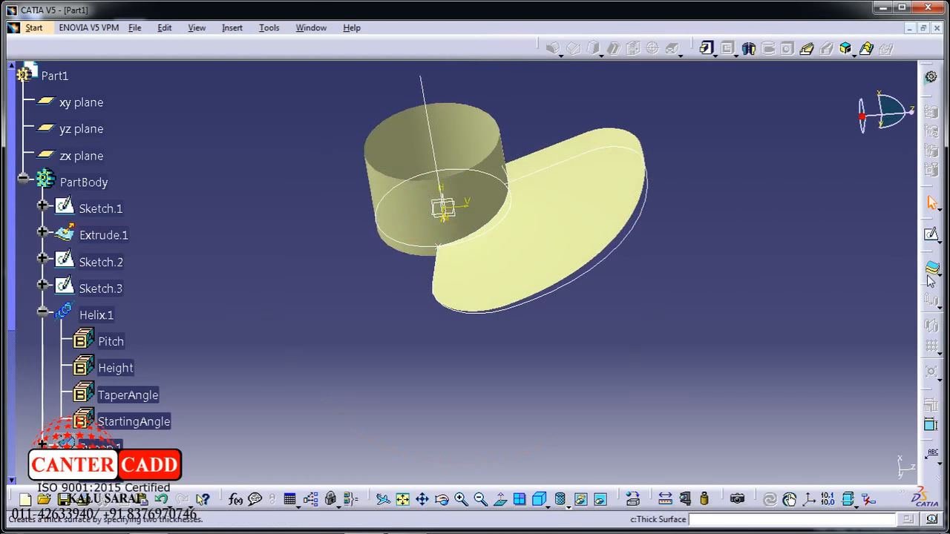
left_click(541, 282)
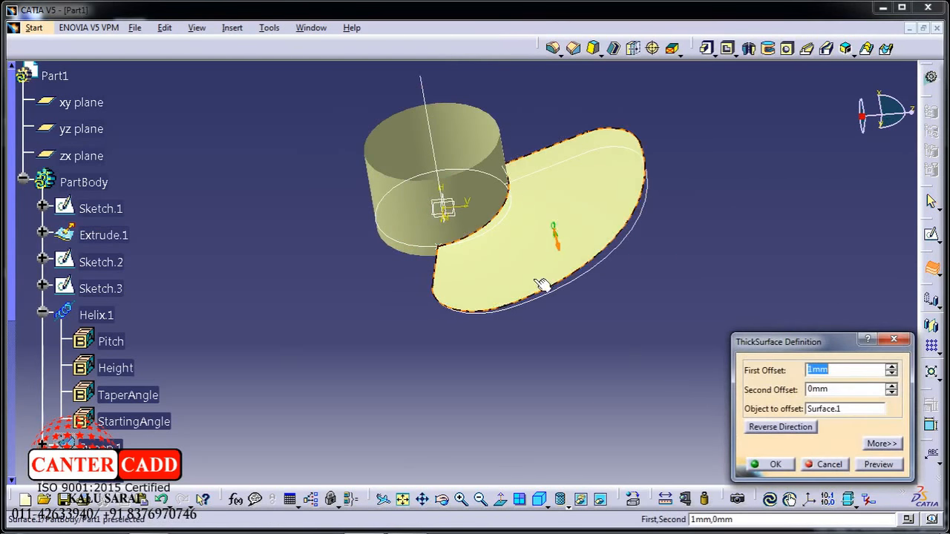
middle_click_drag(521, 277, 619, 304)
left_click(860, 464)
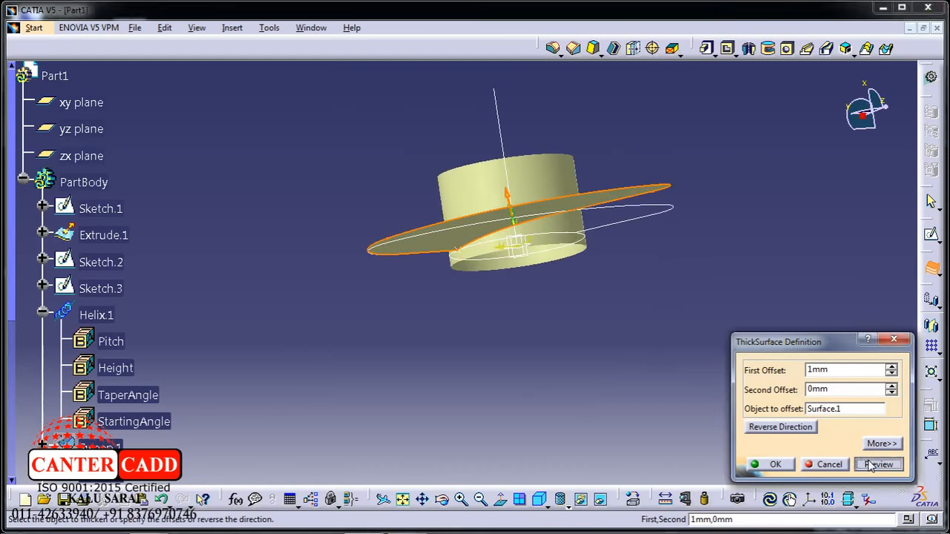
middle_click_drag(524, 309, 541, 329)
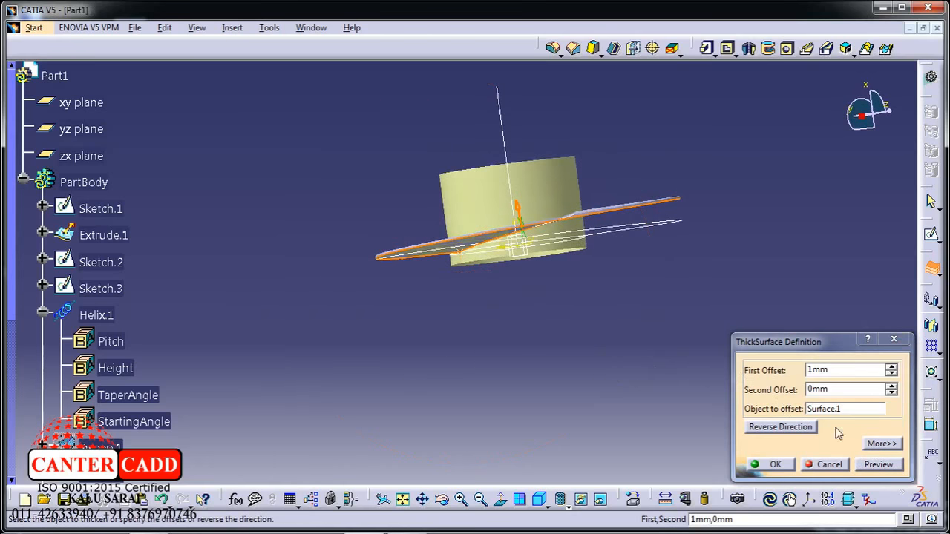
left_click_drag(838, 371, 788, 371)
type("2")
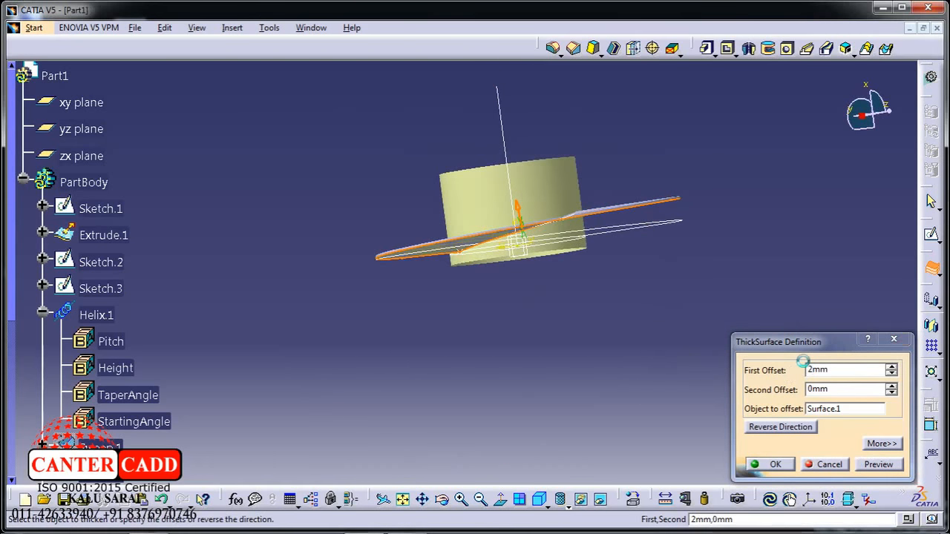
key("Return")
left_click(654, 336)
middle_click_drag(482, 275, 686, 318)
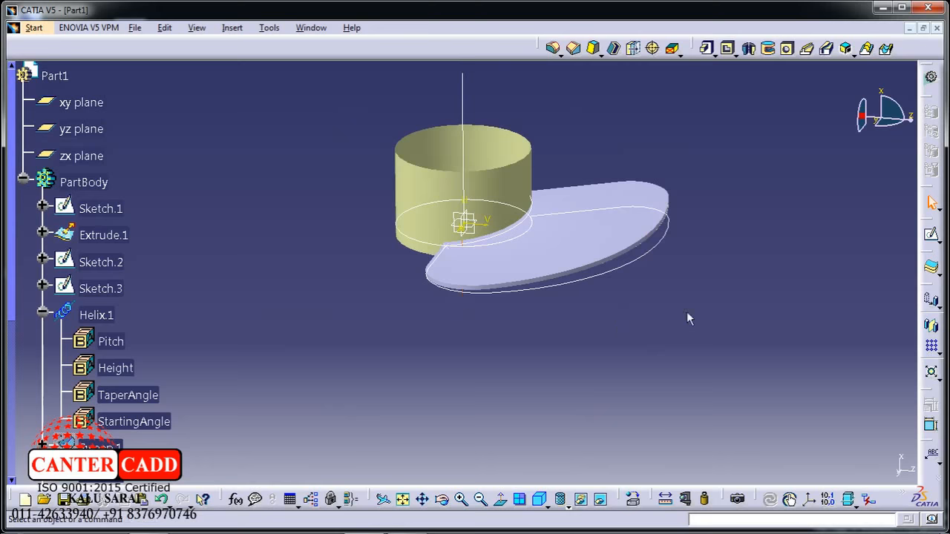
Thicken the cylindrical hub surface inward with a first offset of 12 mm and dismiss the resulting warnings.
left_click(929, 272)
left_click(507, 196)
middle_click_drag(452, 212, 520, 253)
double_click(838, 369)
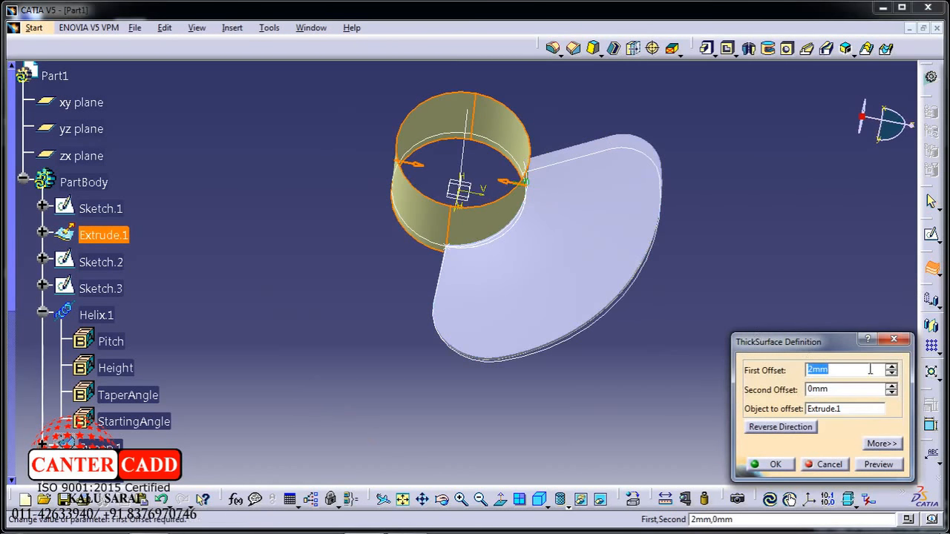
left_click(878, 464)
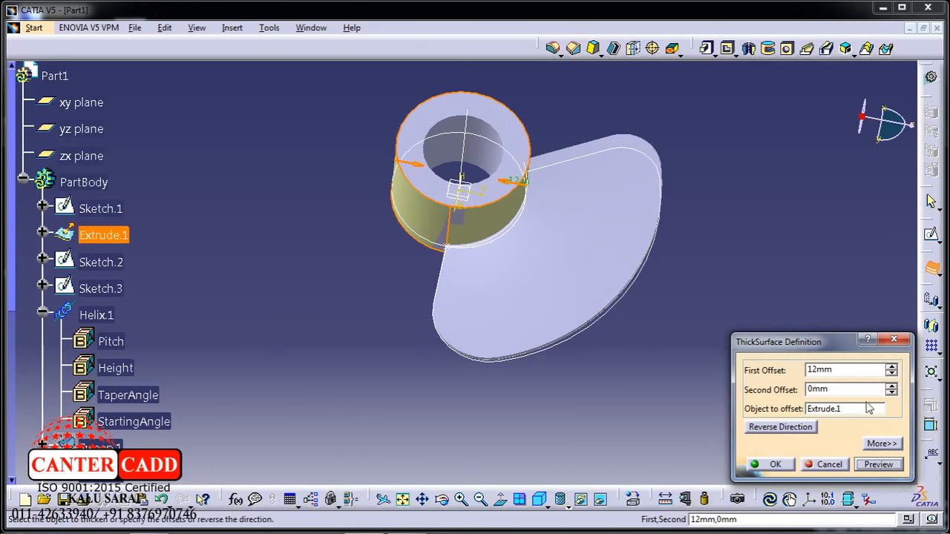
left_click(788, 469)
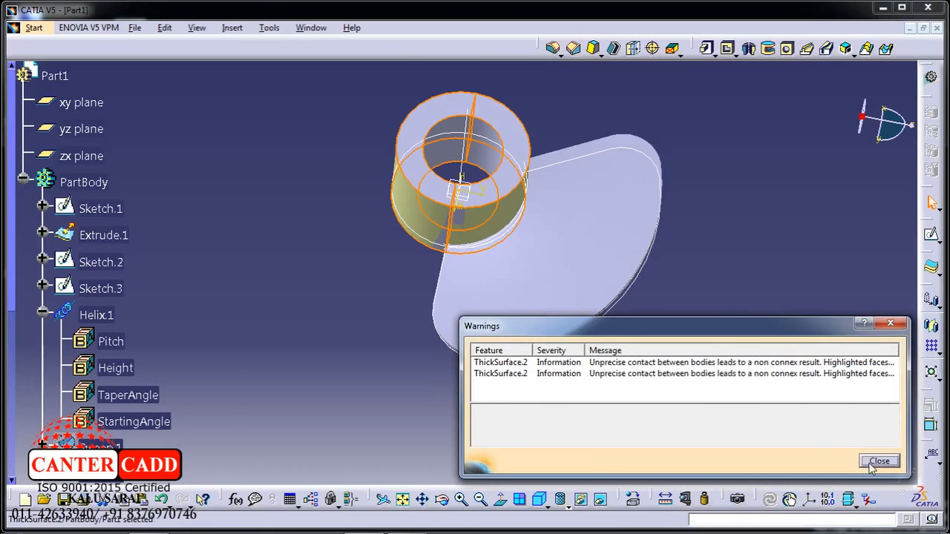
left_click(876, 461)
Hide the hub's original extruded surface and the leftover curved wall where the blade meets the hub.
middle_click_drag(583, 378, 497, 307)
right_click(375, 228)
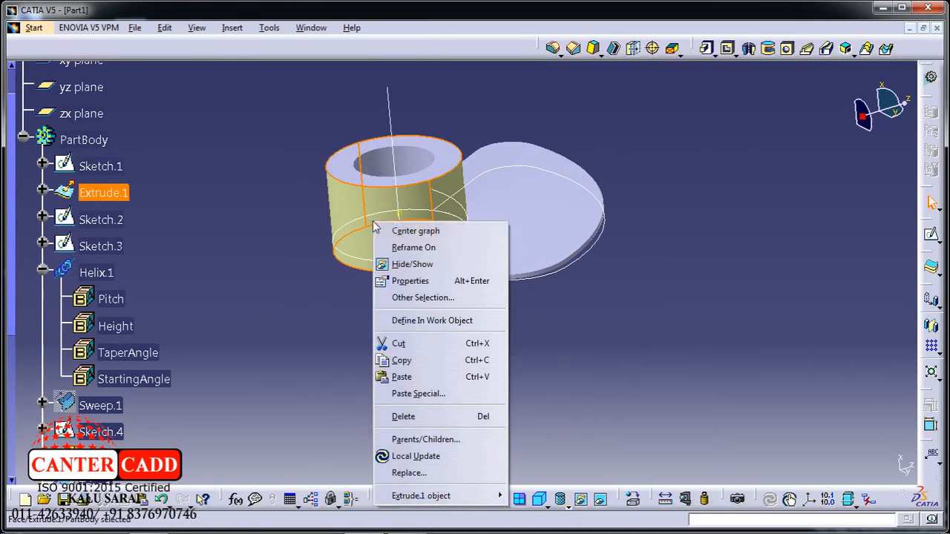
left_click(400, 264)
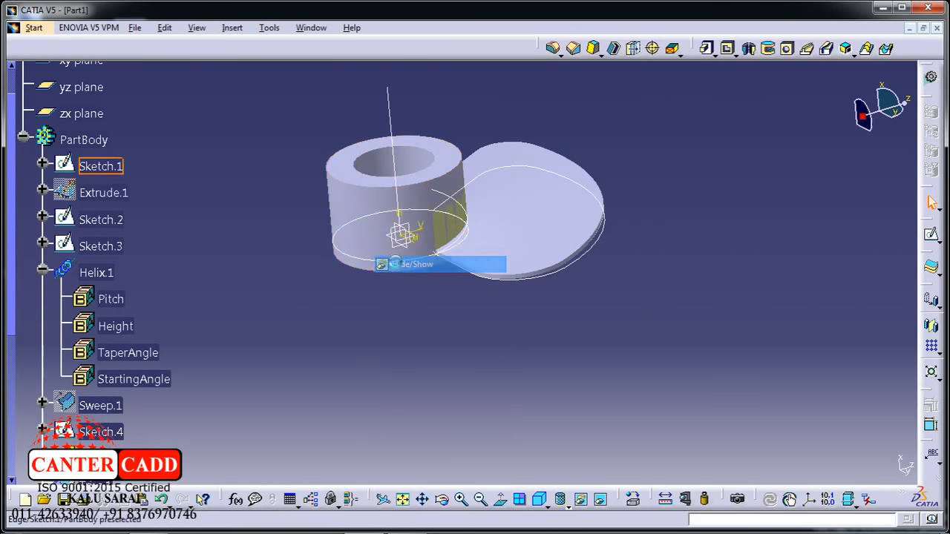
right_click(453, 227)
left_click(412, 310)
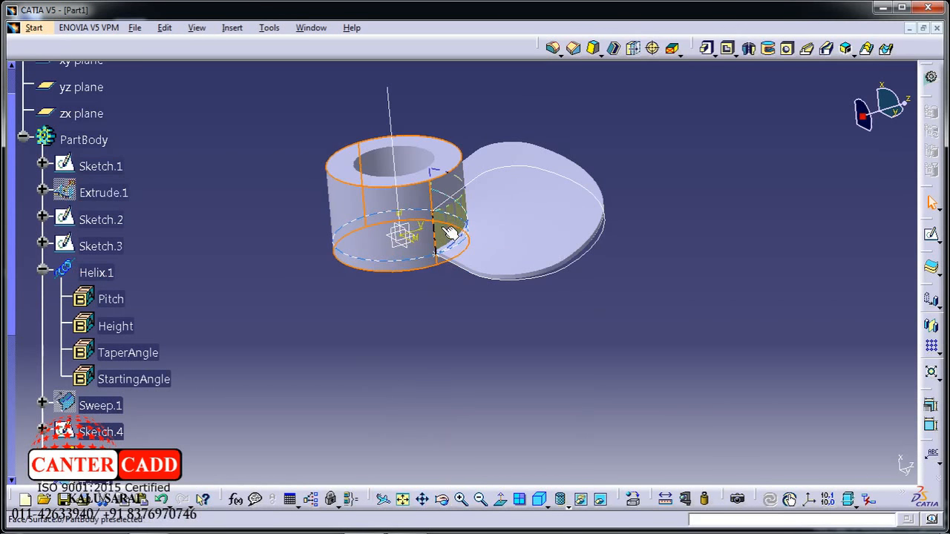
right_click(442, 249)
left_click(464, 269)
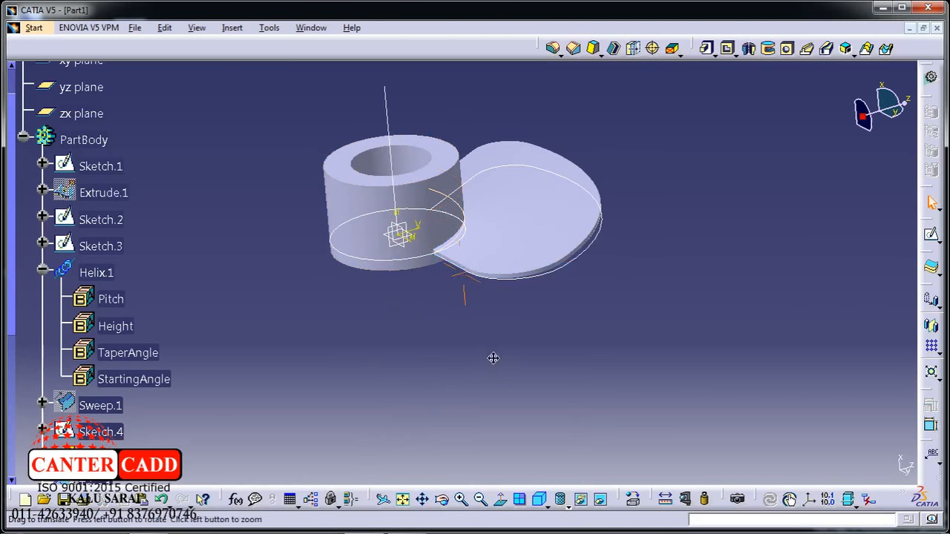
Hide the original blade surface under the solid blade and the sketch of the blade's outline.
middle_click_drag(492, 358, 438, 242)
right_click(528, 236)
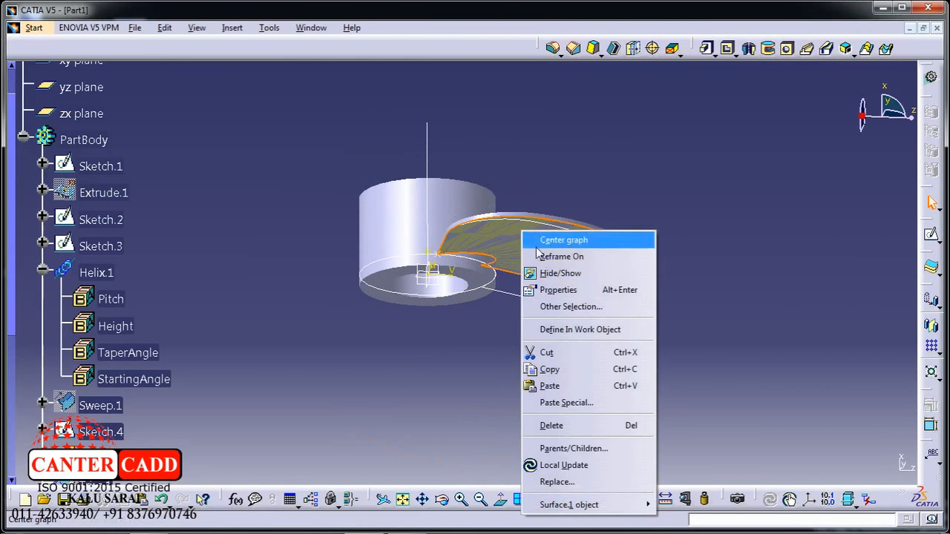
left_click(564, 271)
middle_click_drag(563, 271, 565, 294)
right_click(570, 248)
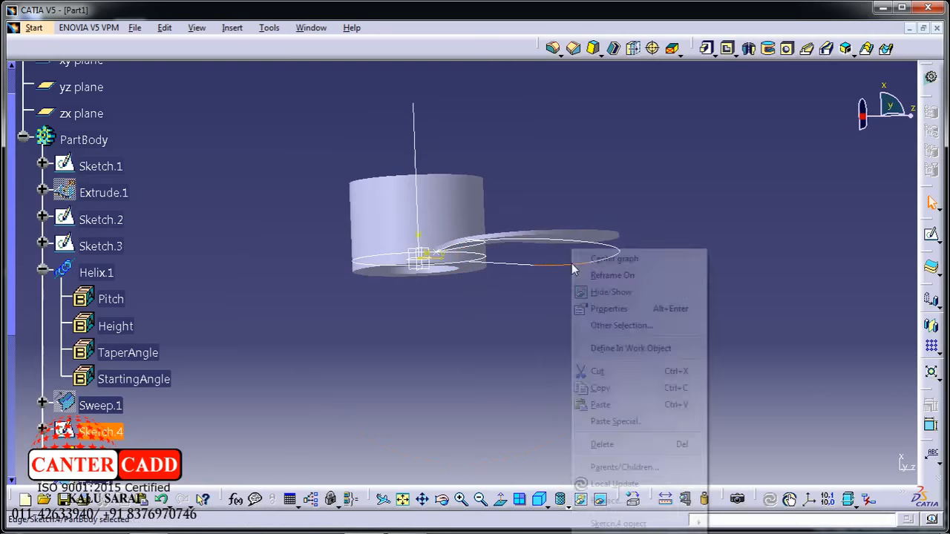
left_click(594, 290)
Hide the helix curve and the straight vertical line sketch along the hub's axis.
middle_click_drag(494, 284, 475, 307)
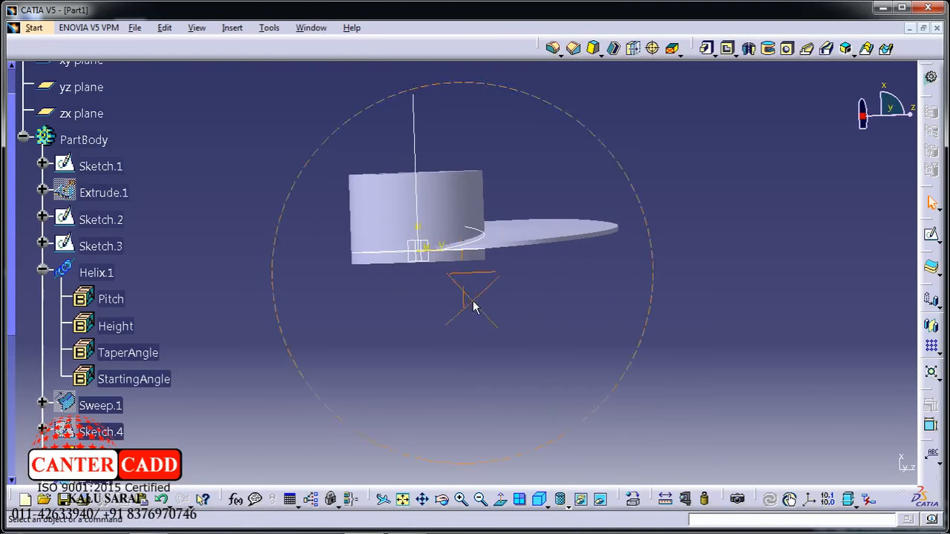
right_click(491, 239)
left_click(519, 280)
mouse_move(519, 280)
middle_mouse_down()
mouse_move(445, 273)
mouse_move(438, 223)
mouse_move(434, 304)
middle_mouse_up()
right_click(419, 212)
left_click(445, 247)
Hide both remaining circle sketches around the base of the hub.
right_click(441, 268)
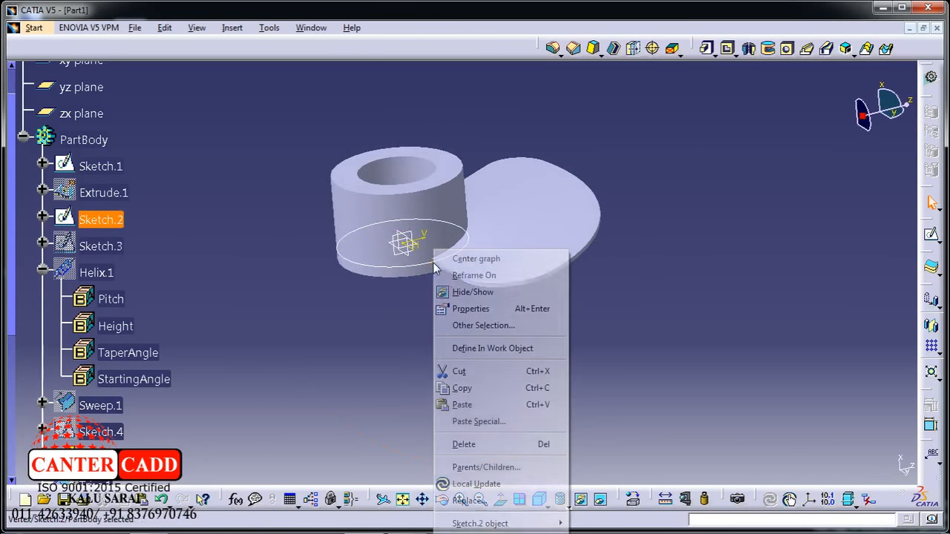
left_click(468, 291)
right_click(433, 268)
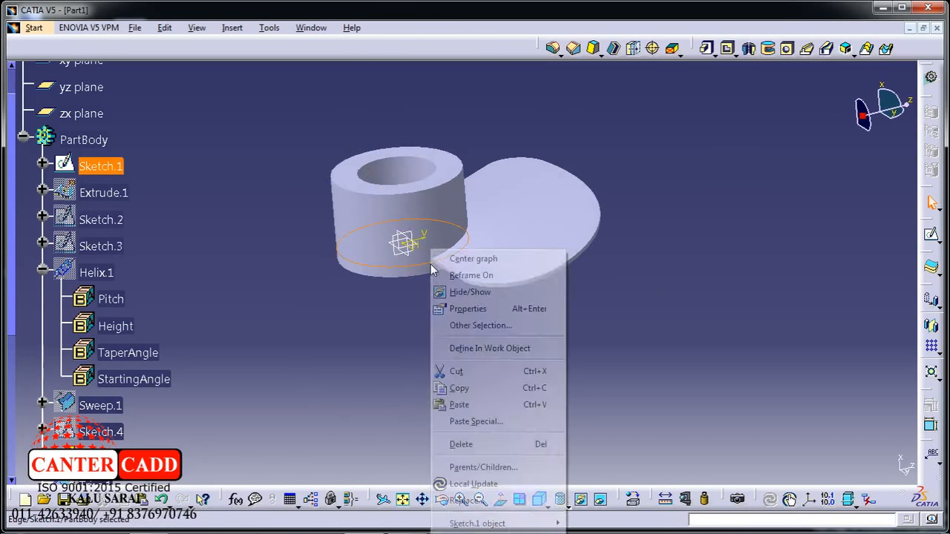
left_click(467, 292)
mouse_move(431, 335)
middle_mouse_down()
mouse_move(415, 292)
mouse_move(371, 279)
mouse_move(415, 420)
middle_mouse_up()
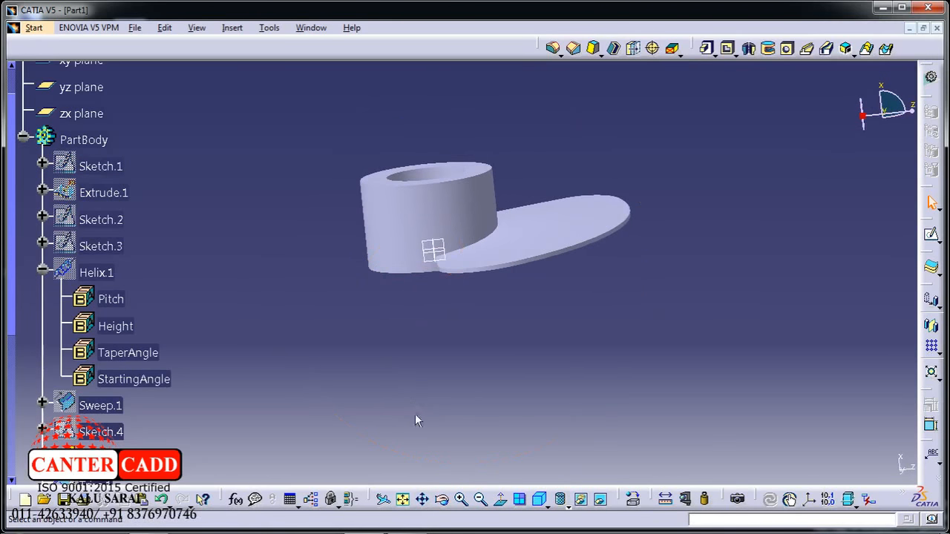
Change the display style of the model to shading with edges.
left_click(564, 507)
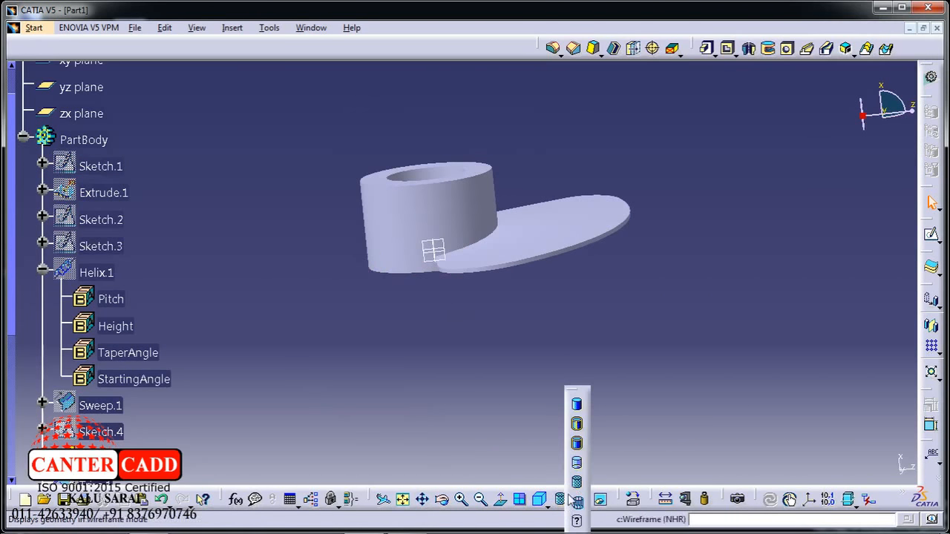
left_click(572, 399)
middle_click_drag(477, 328, 502, 276)
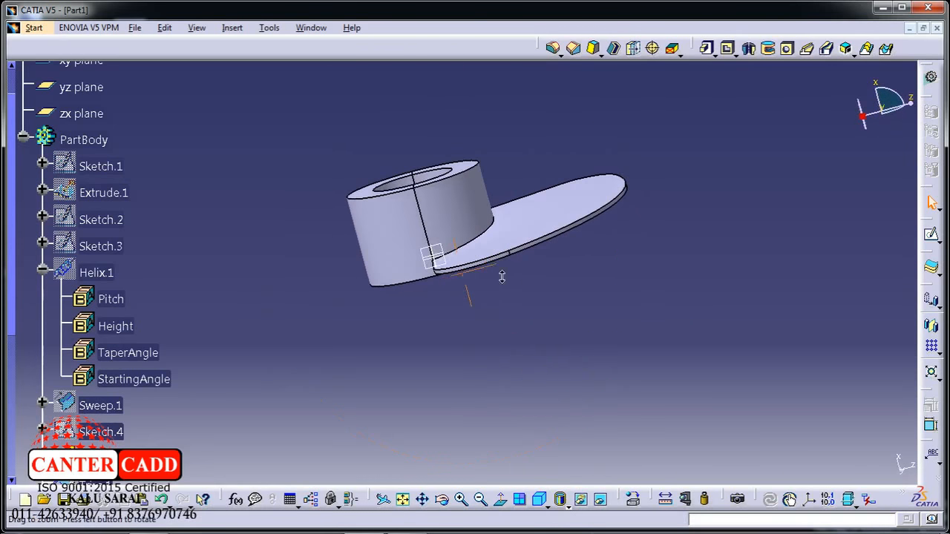
Start a circular pattern and choose the thickened blade as the object to pattern.
left_click(937, 354)
left_click(919, 368)
middle_click_drag(526, 304, 552, 253)
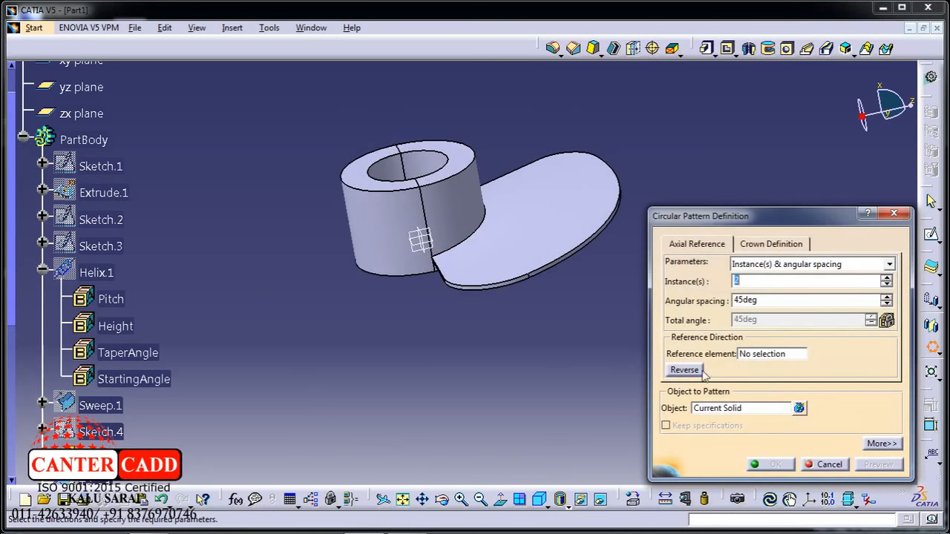
left_click(716, 408)
left_click(568, 234)
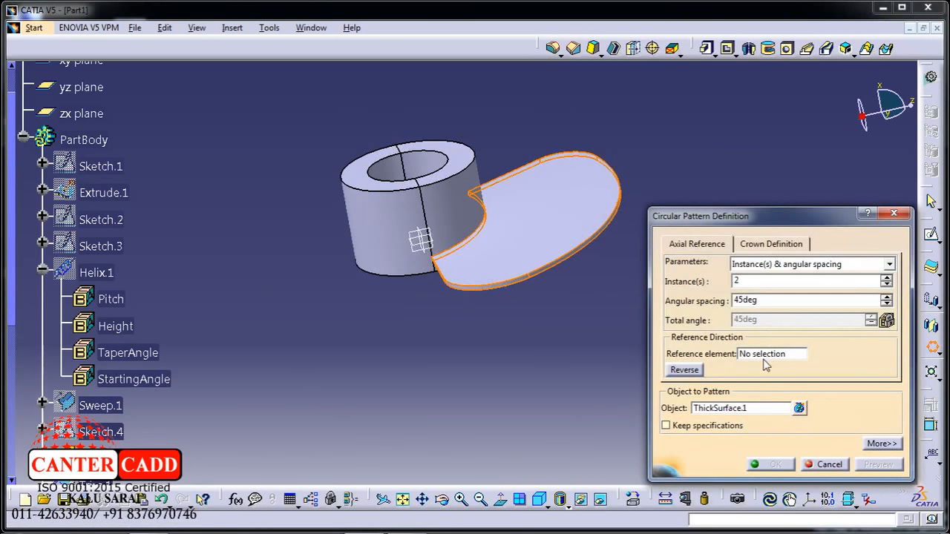